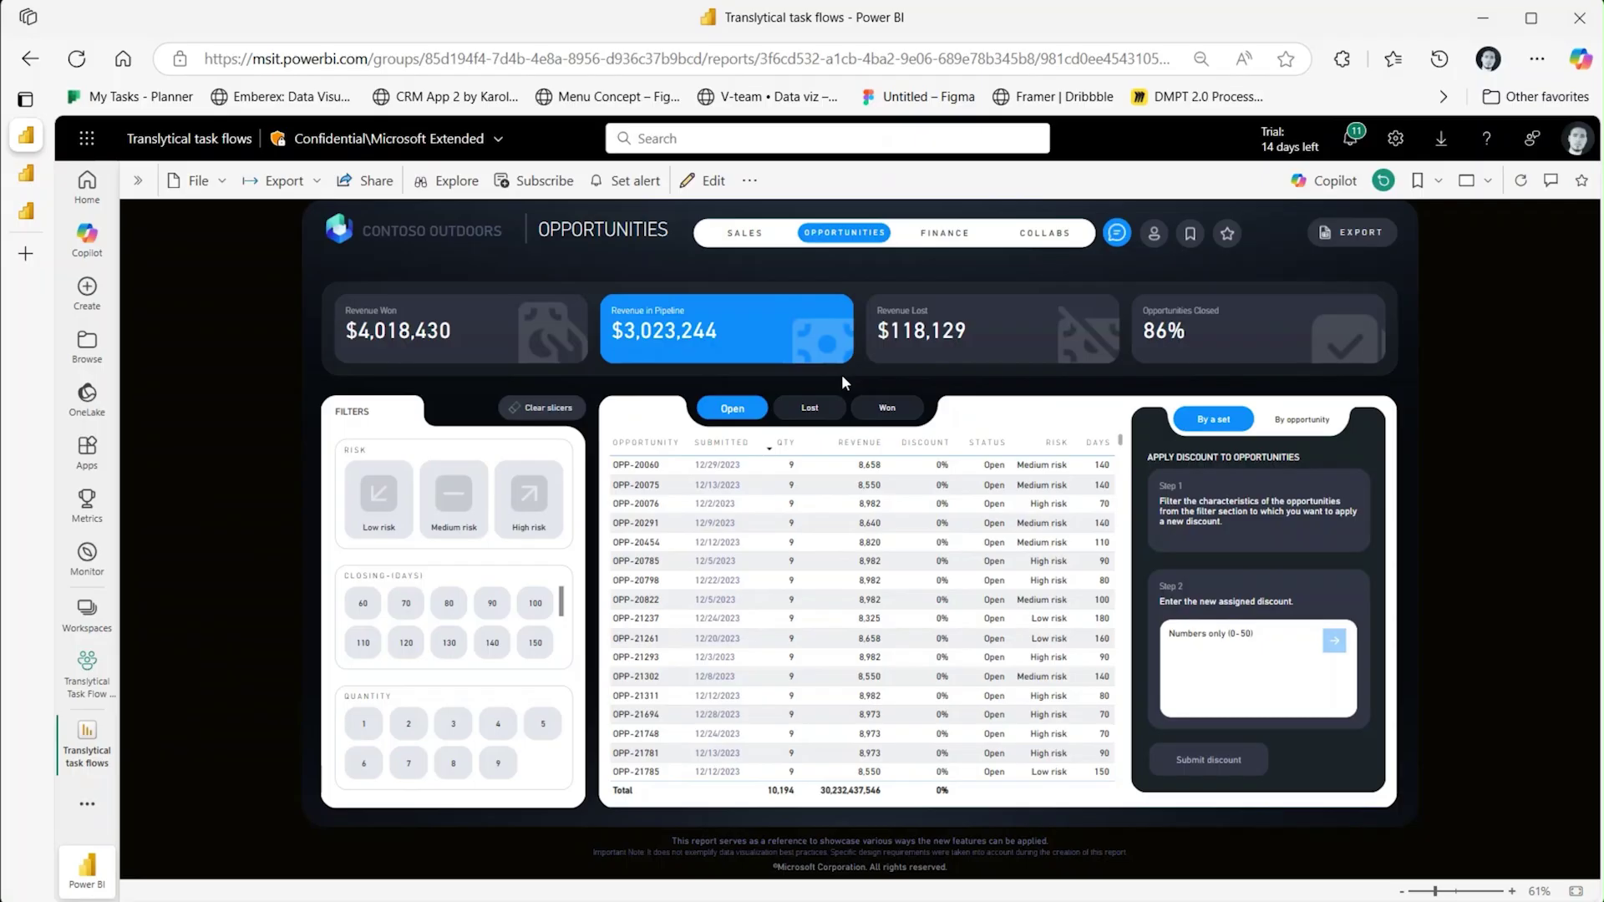
- Filter the table to Open, High risk opportunities closing in 70 days with quantity 9
left_click(809, 409)
left_click(899, 418)
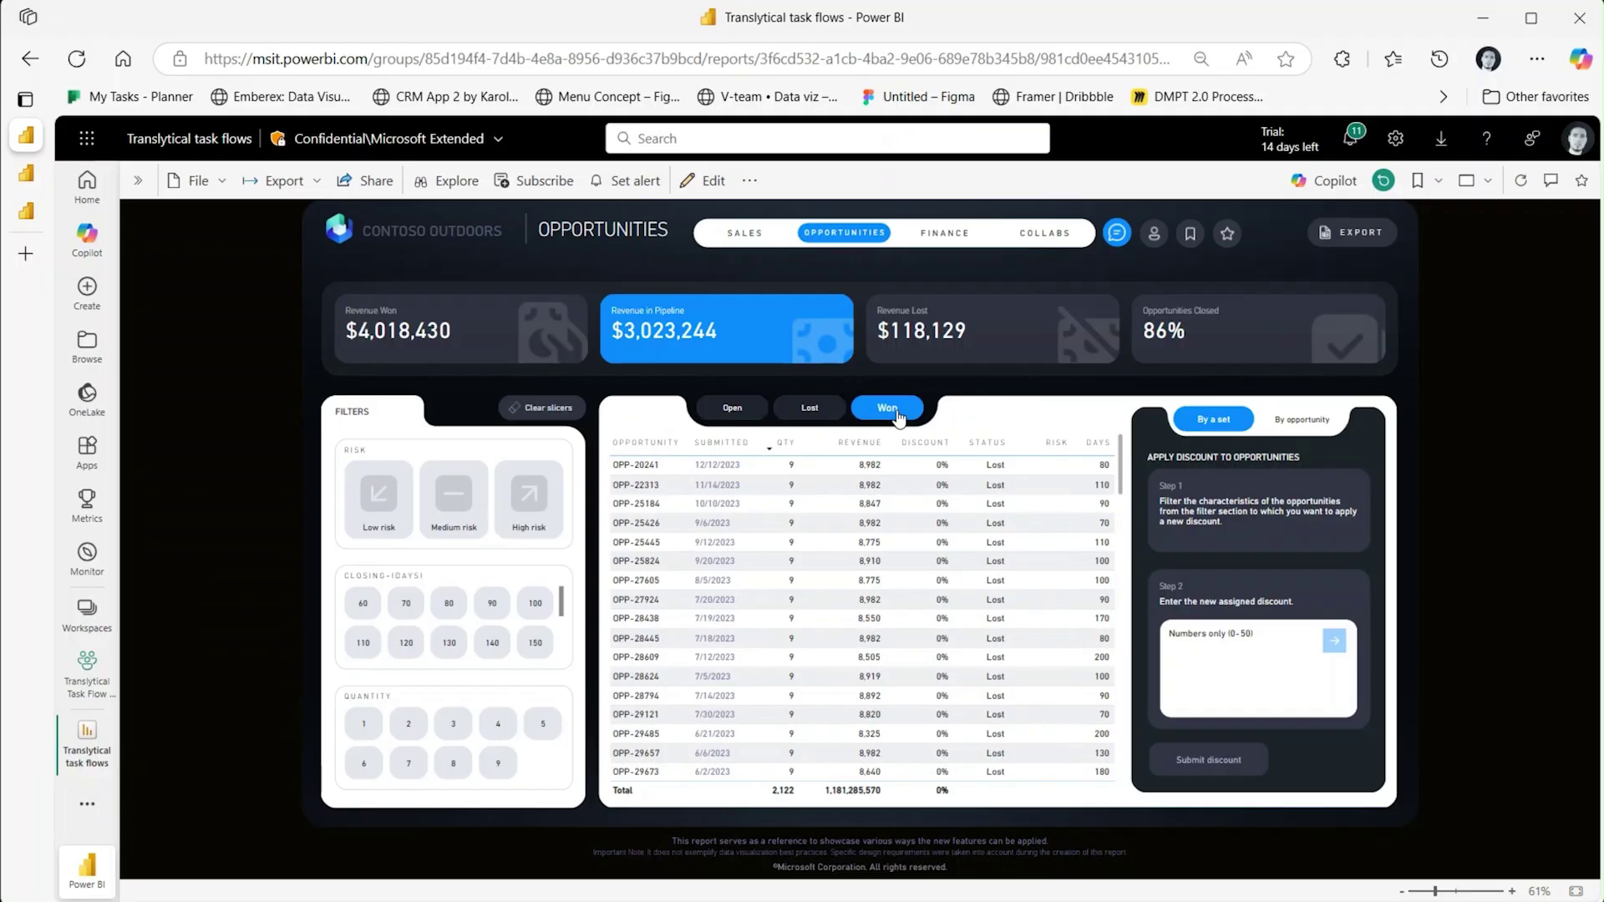
left_click(722, 415)
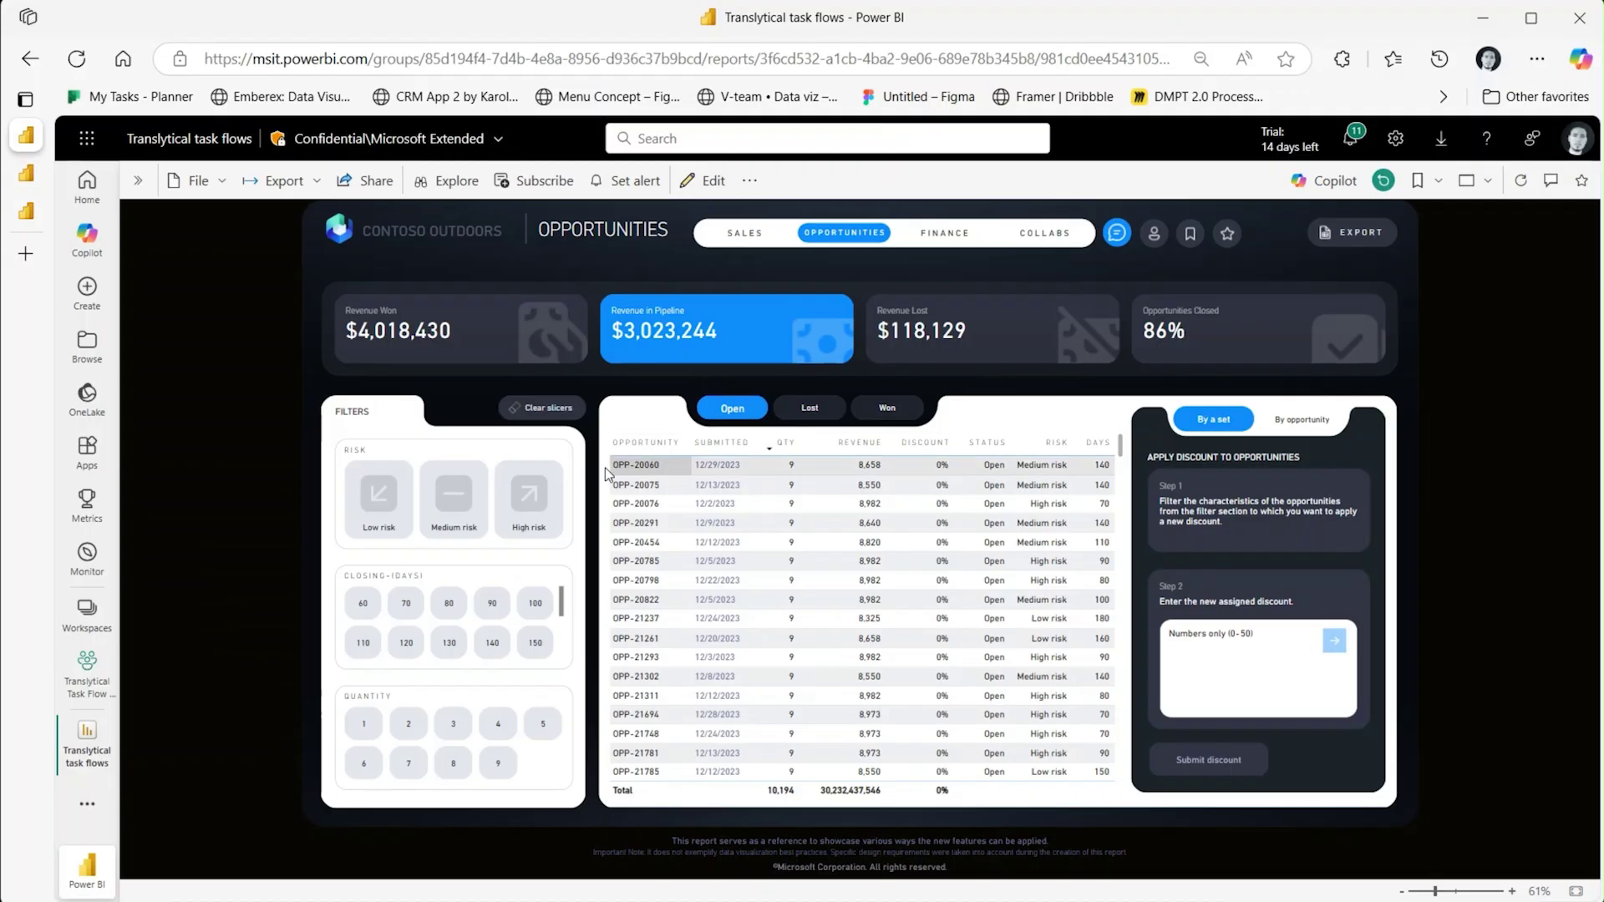
left_click(533, 507)
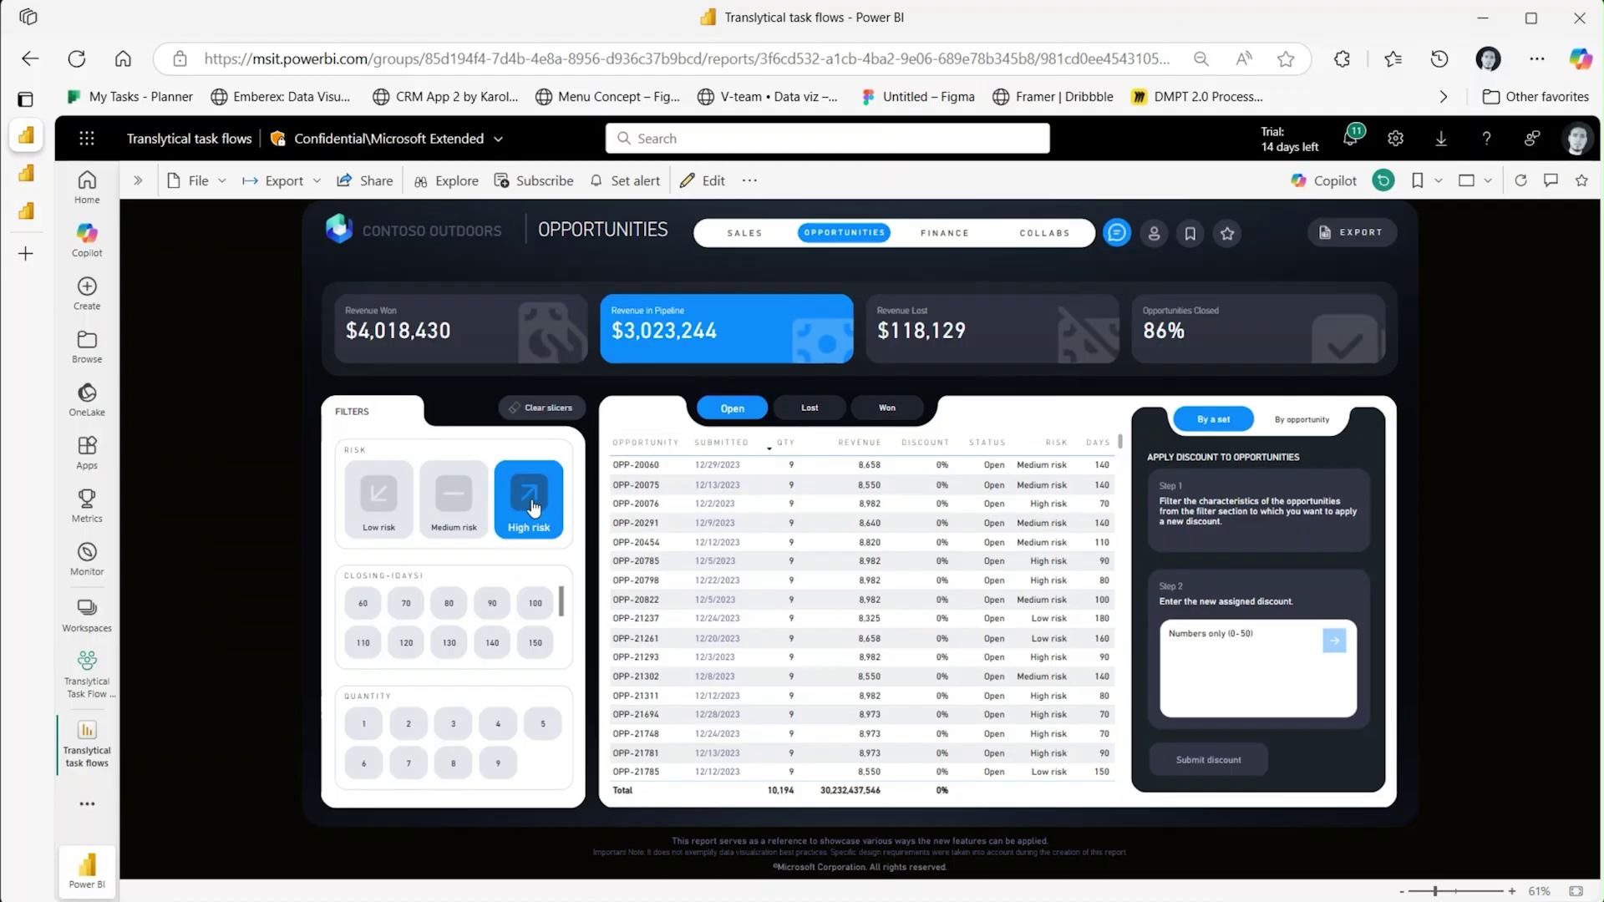
left_click(412, 617)
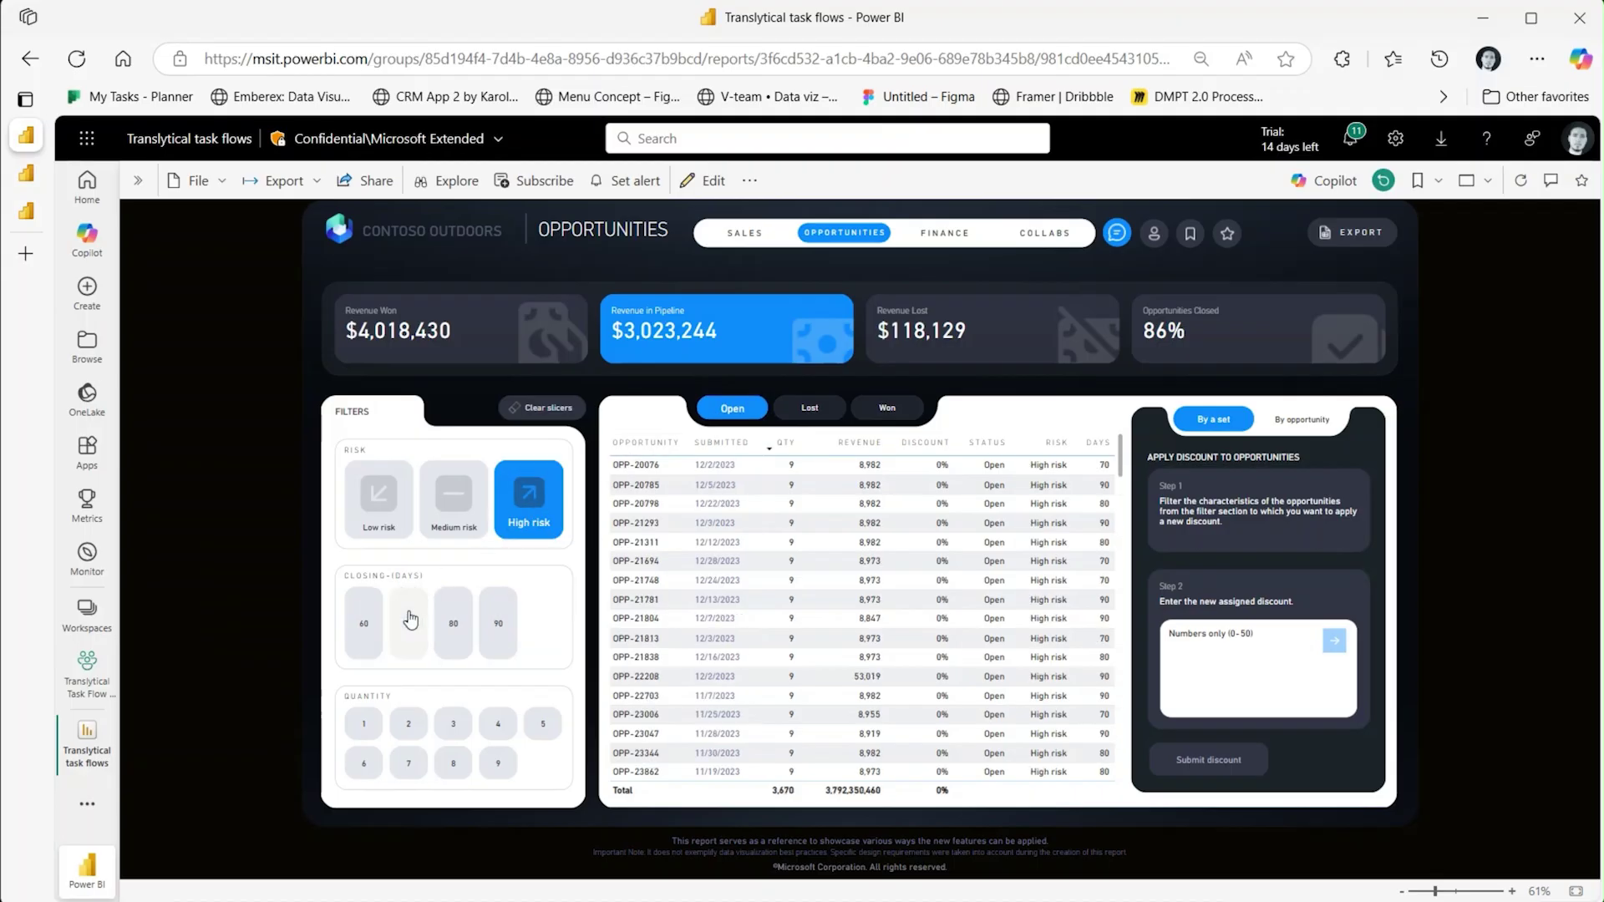
left_click(499, 764)
- Enter a 25 discount value and submit it for the filtered opportunities
left_click(1235, 641)
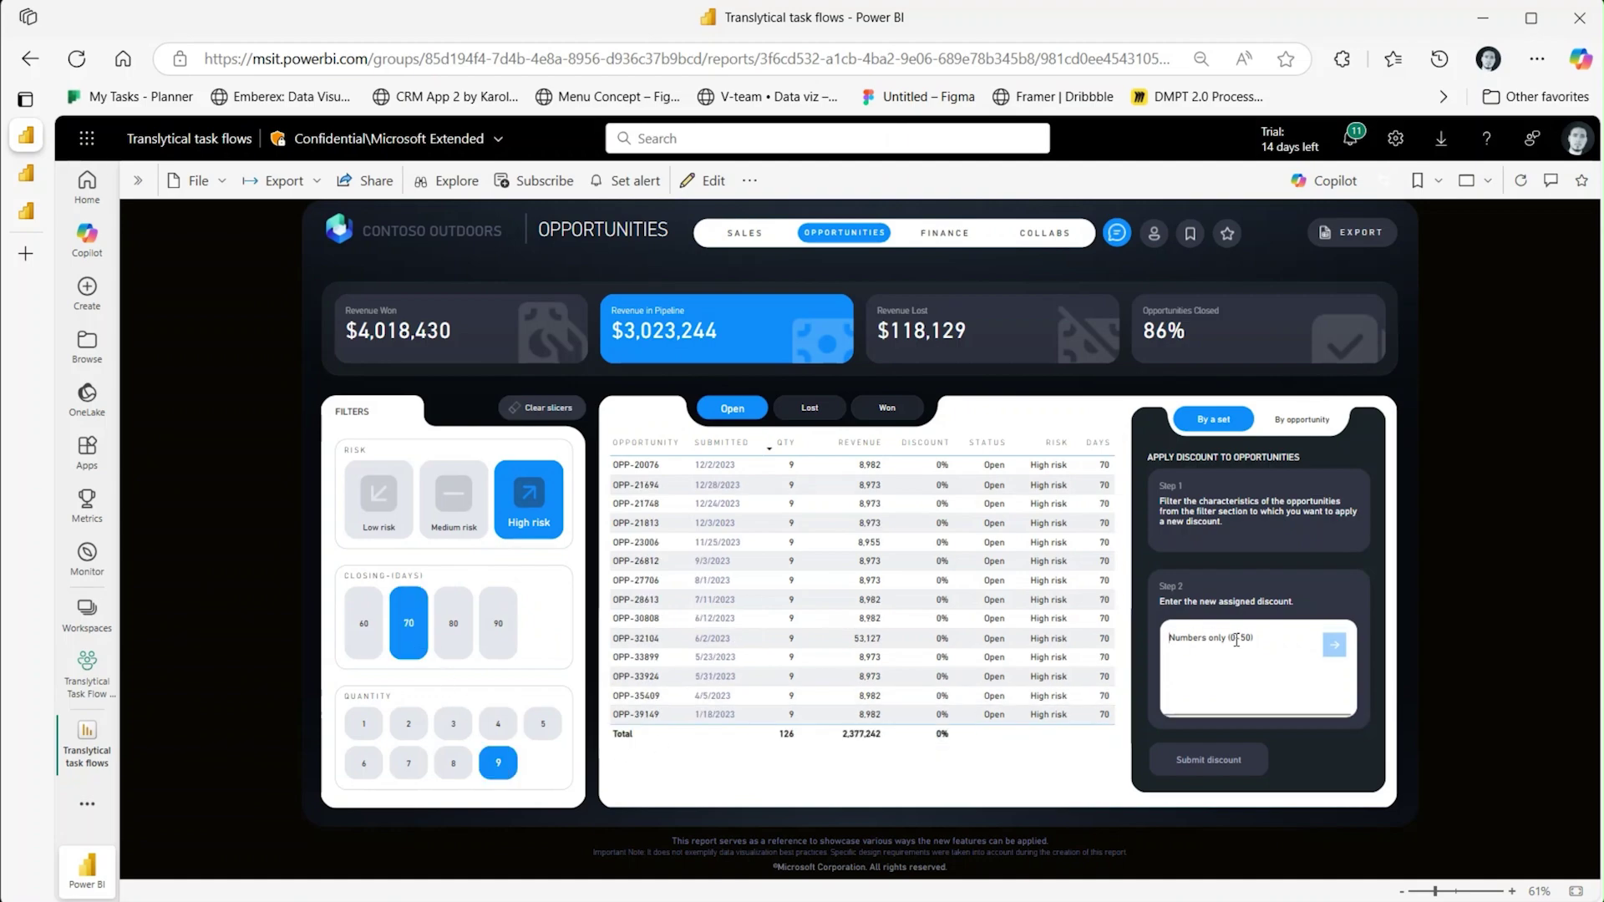
type("25")
left_click(1335, 651)
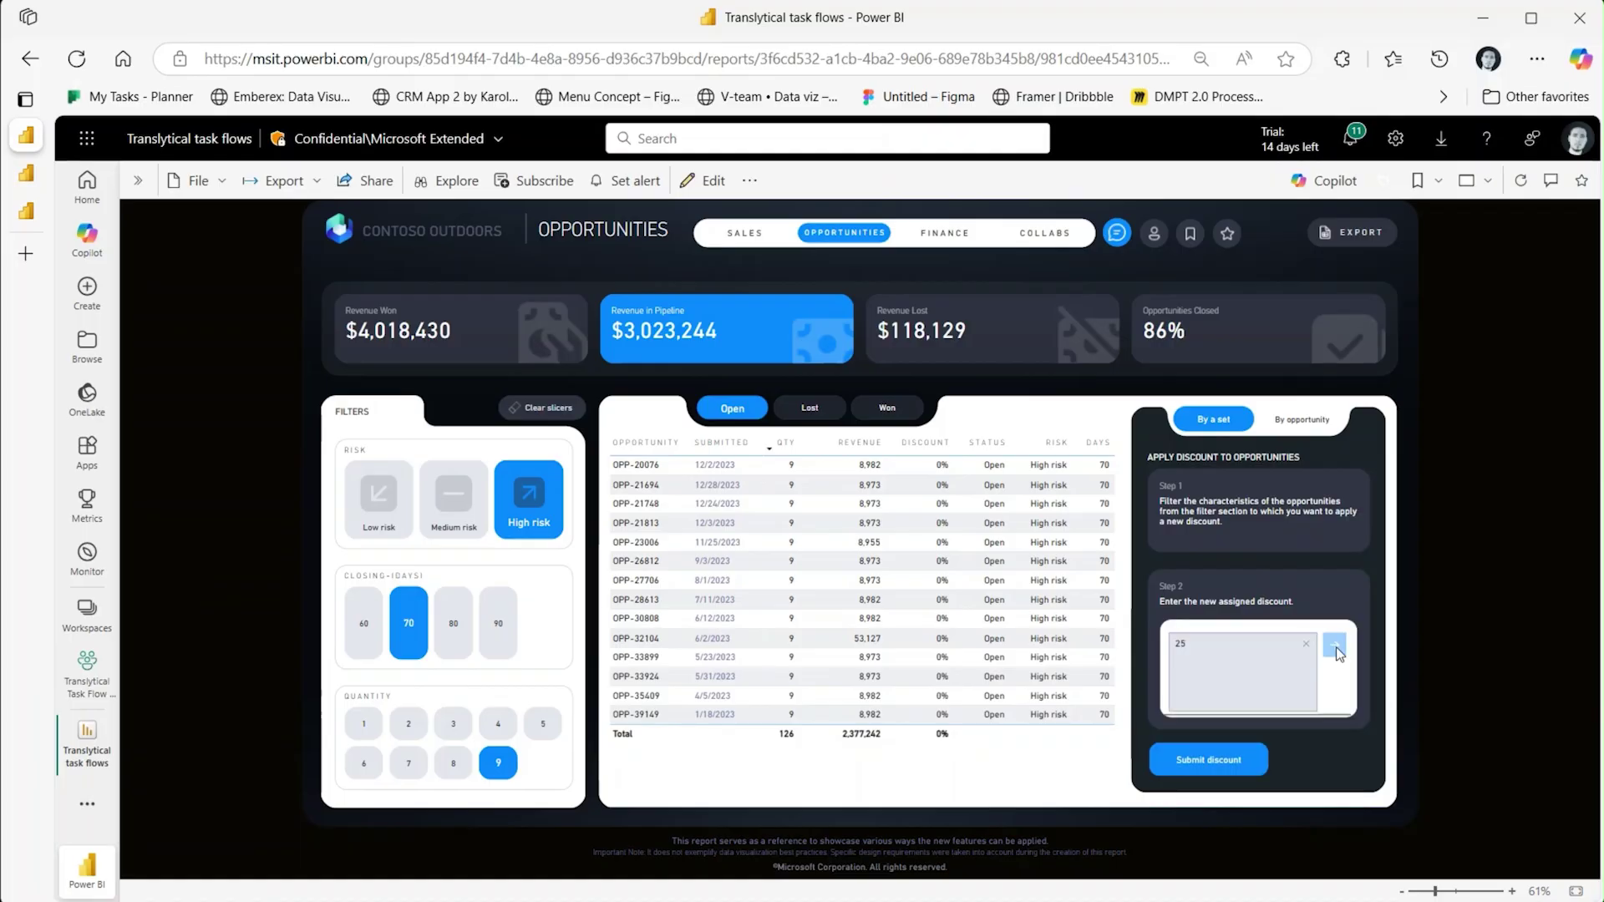
left_click(1200, 762)
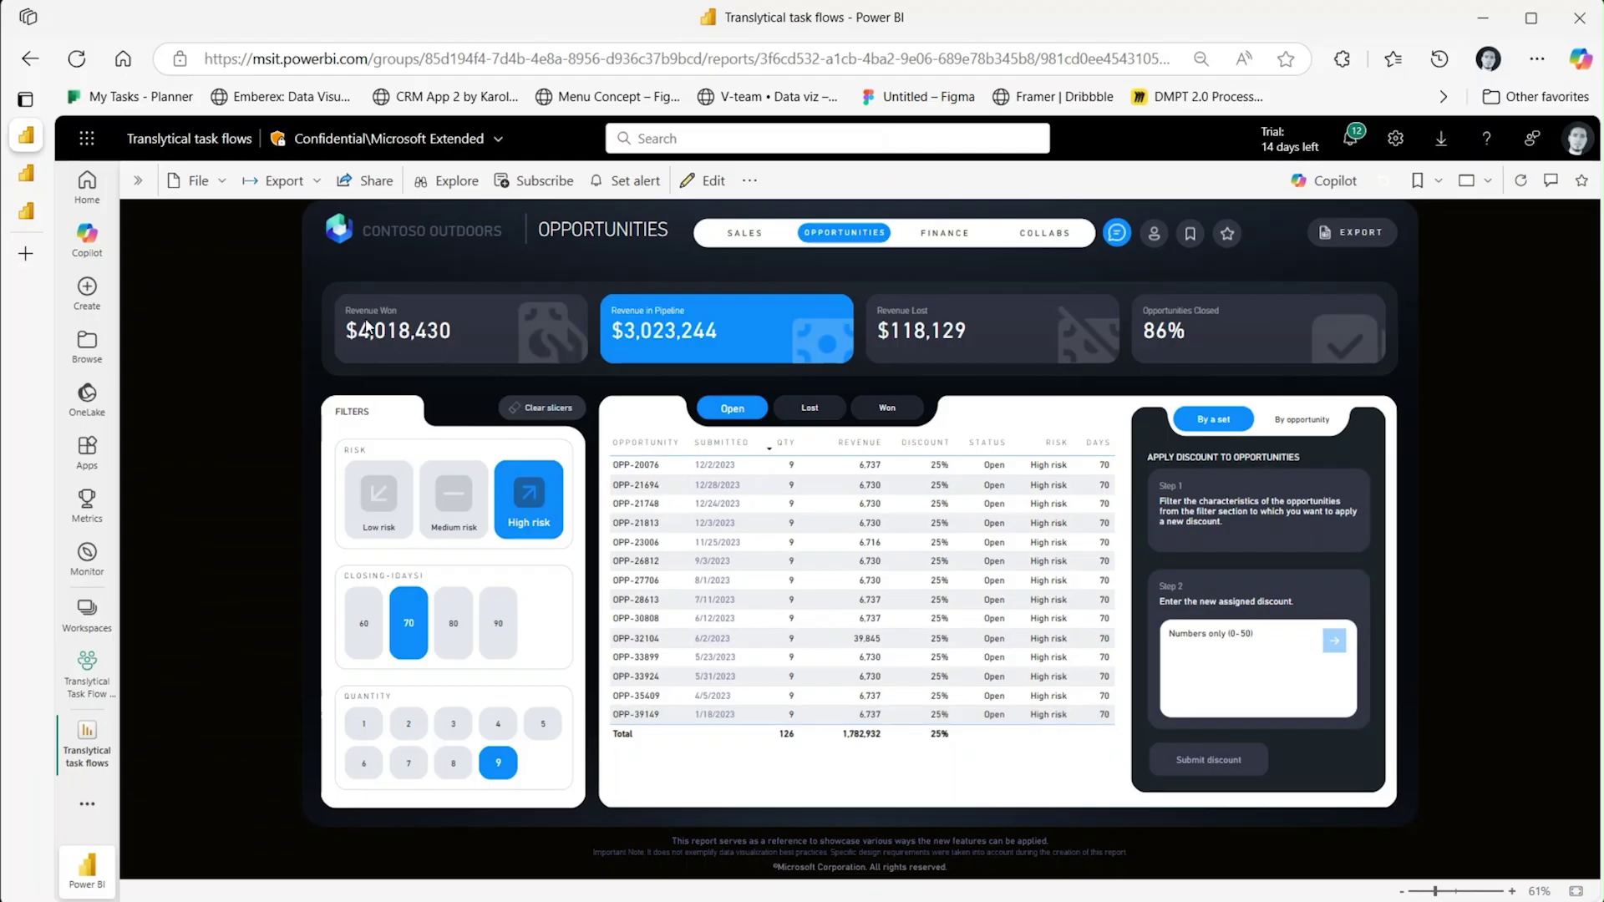
left_click(26, 182)
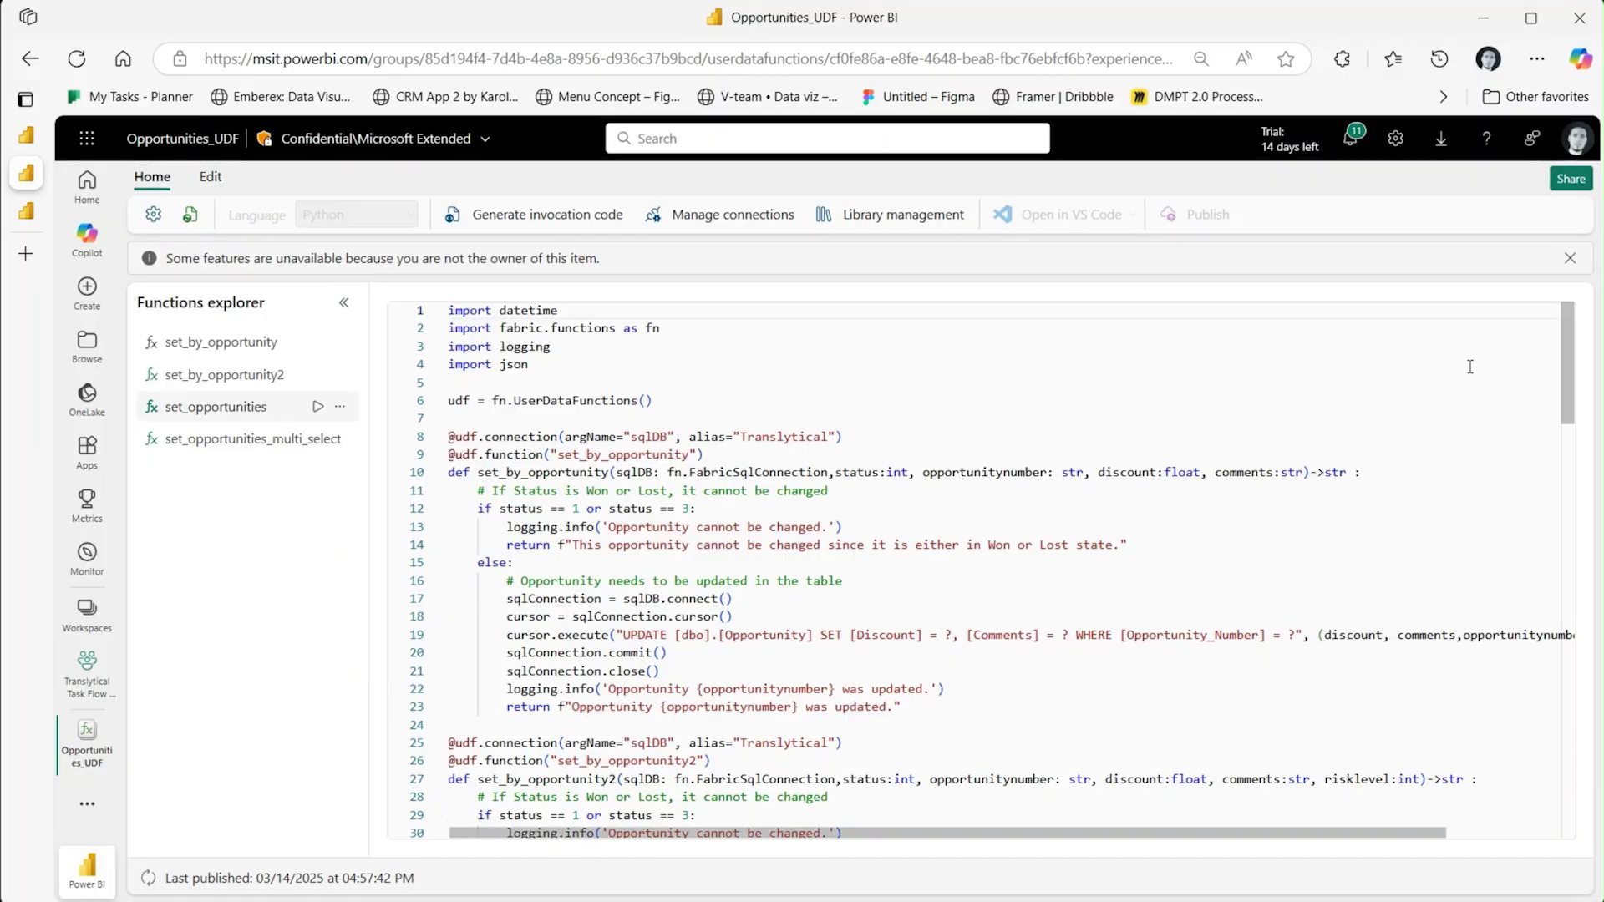
- Scroll through the Opportunities_UDF Python update code, including set_by_opportunity
left_click_drag(1567, 361, 1562, 768)
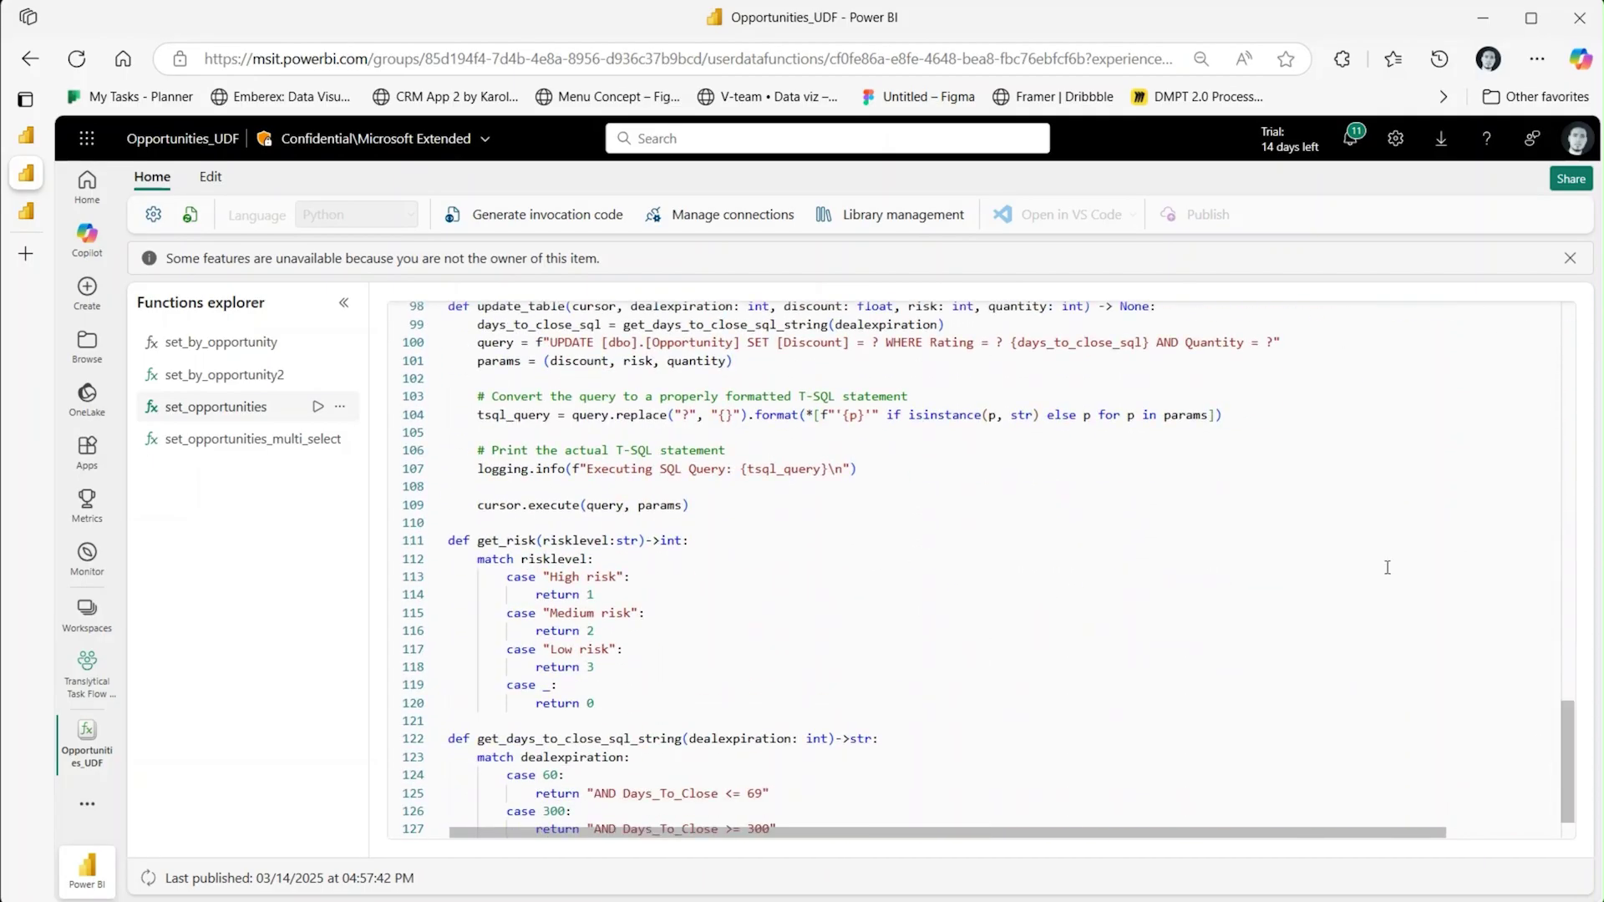
left_click(31, 213)
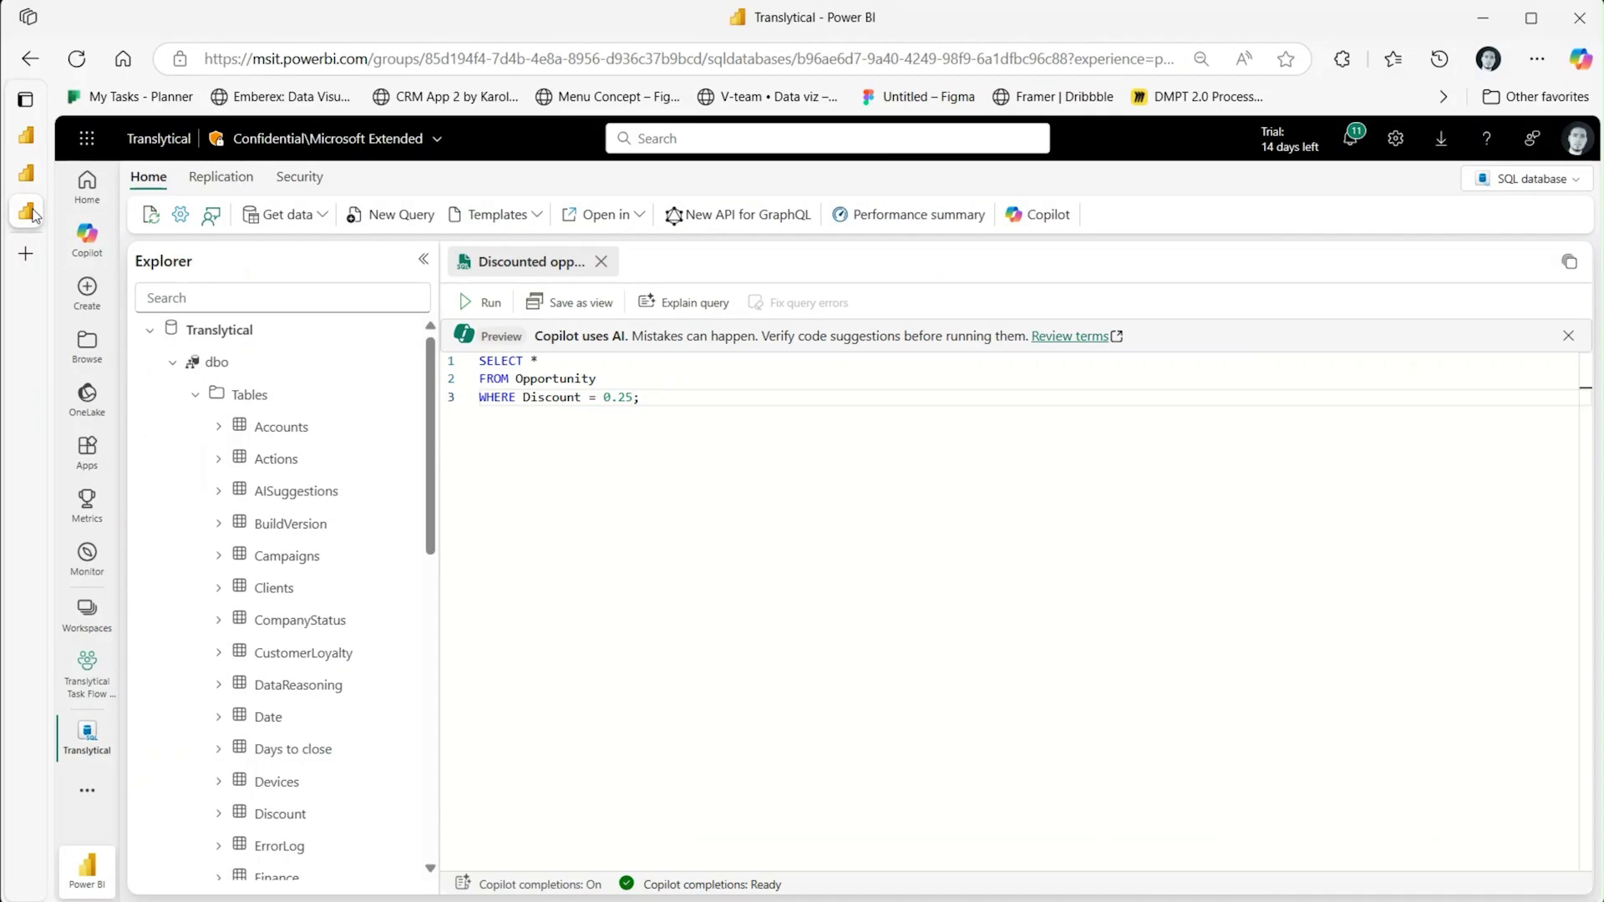
- Run the Discounted opportunities query and confirm the results show a 0.25 discount
scroll(223, 501, "down", 6)
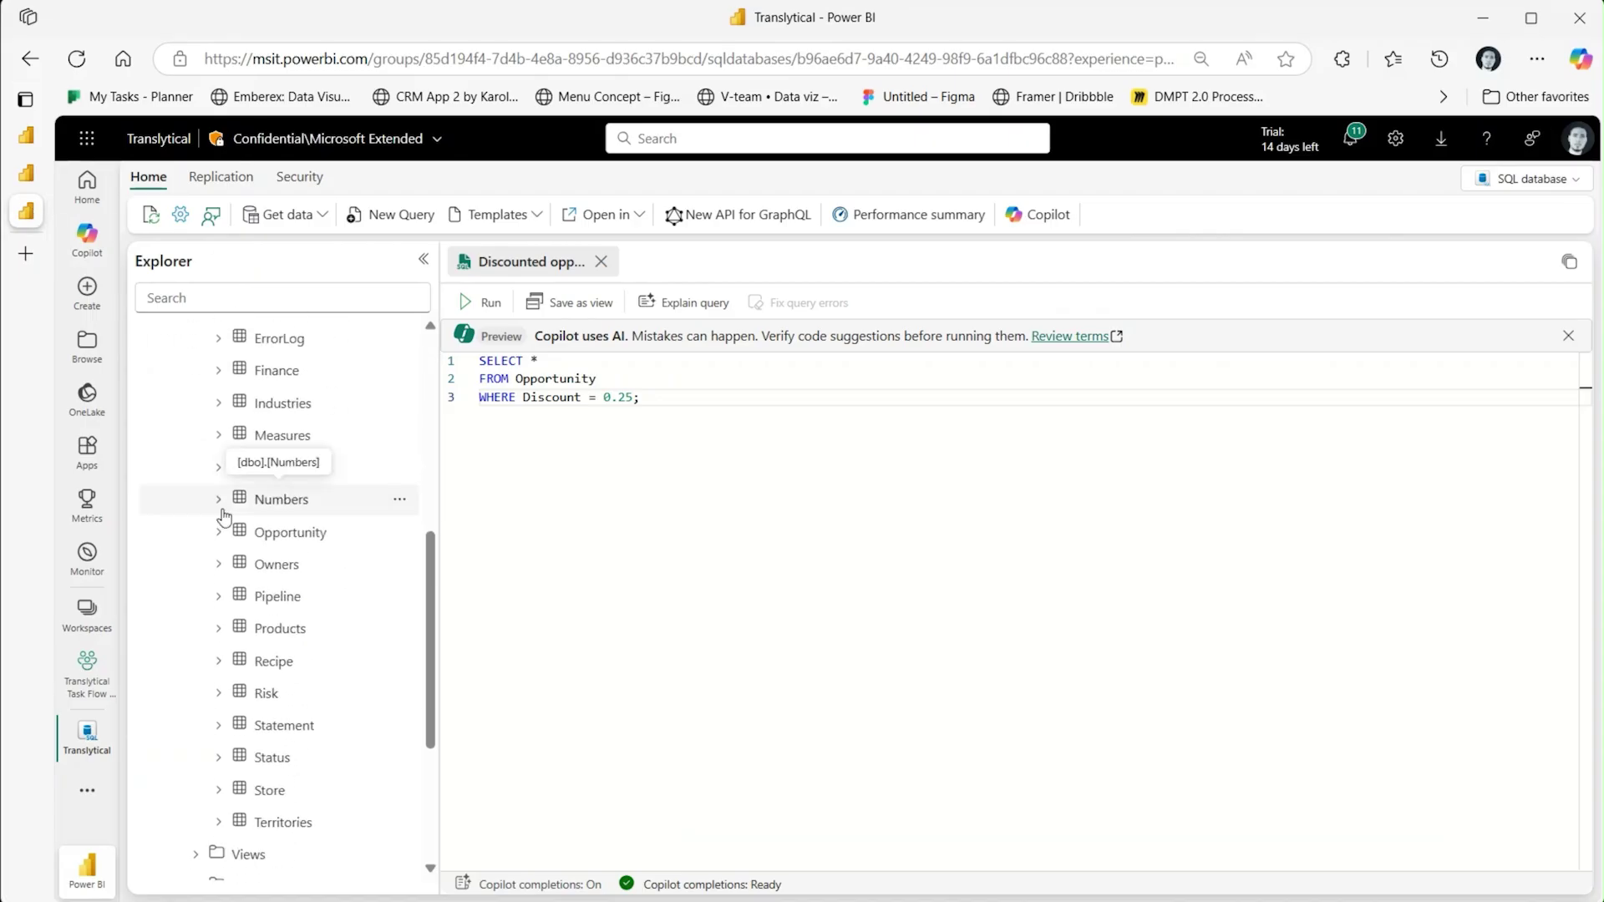
scroll(222, 516, "down", 5)
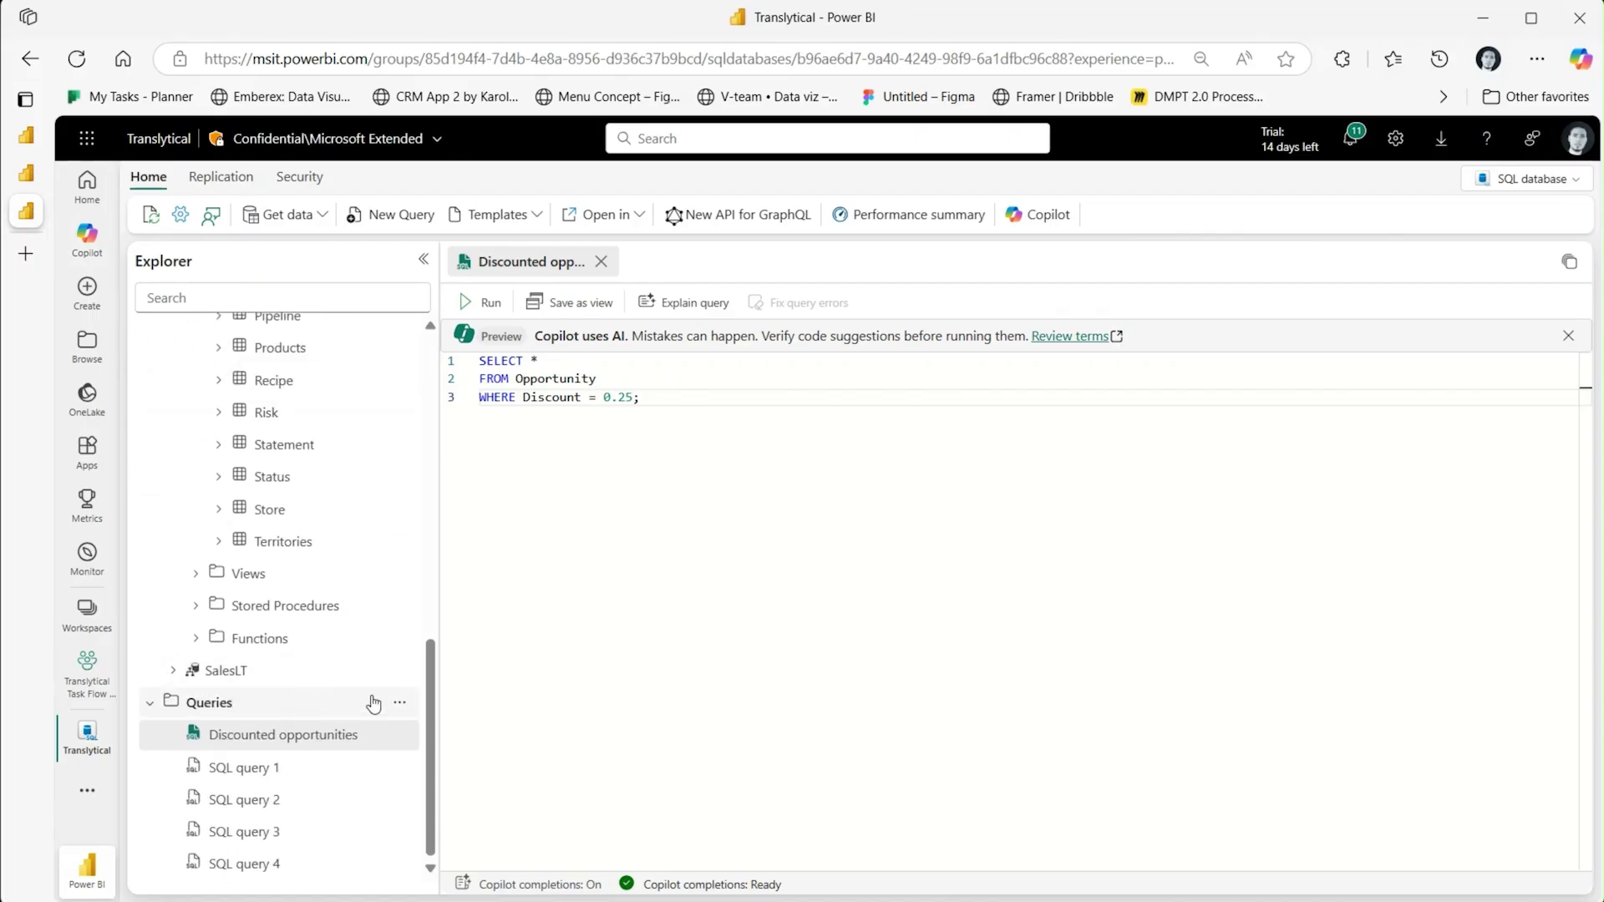
left_click(491, 303)
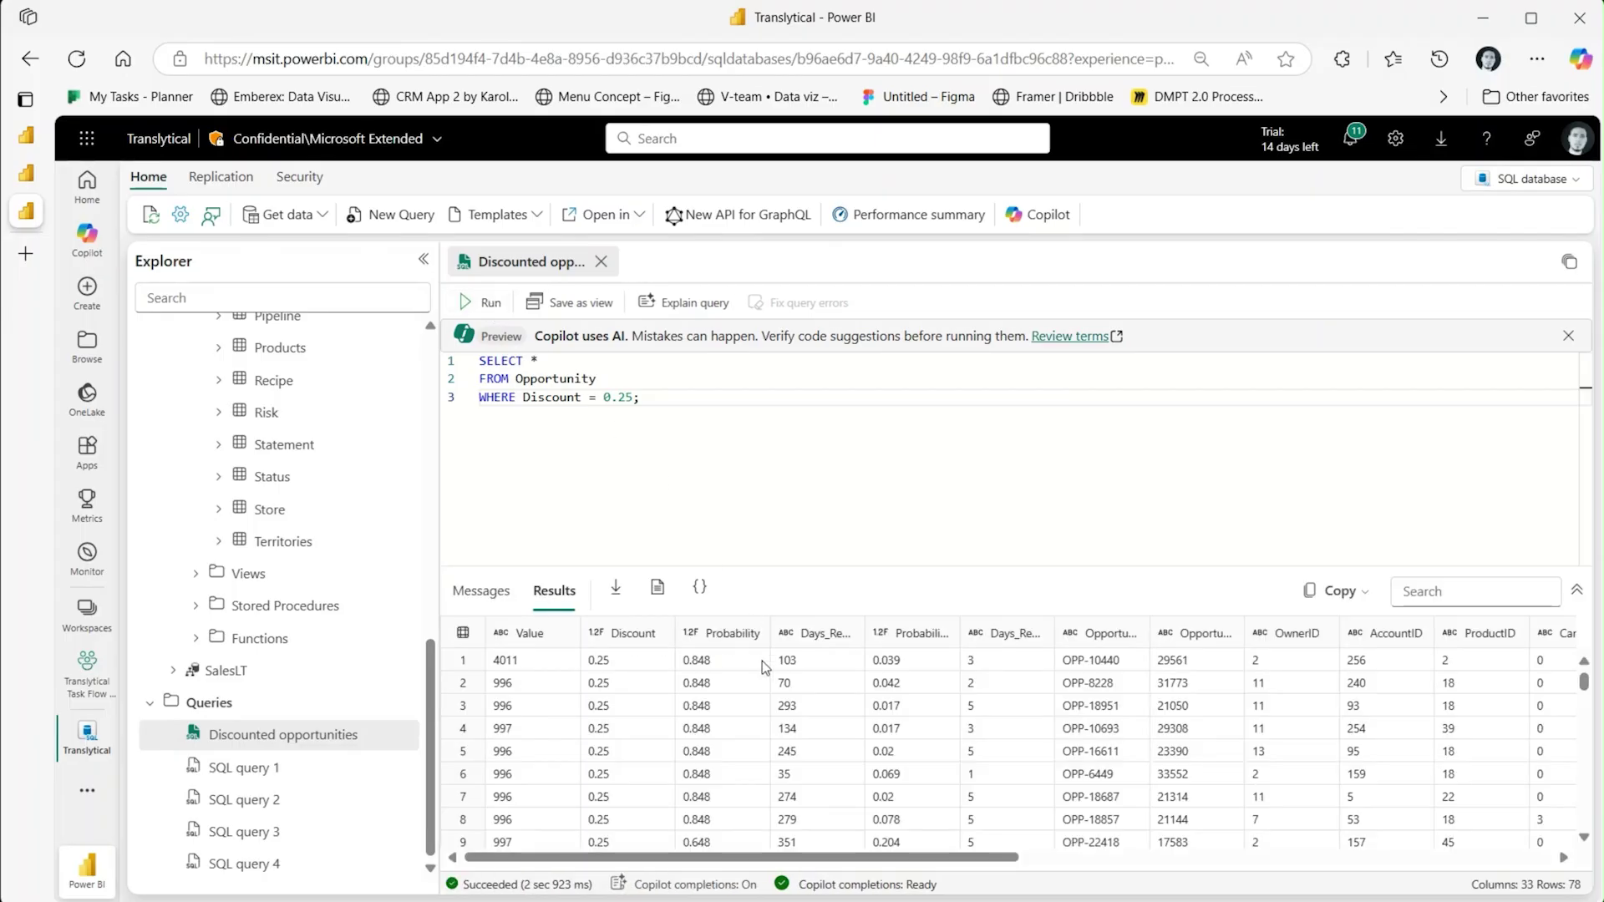
left_click(609, 664)
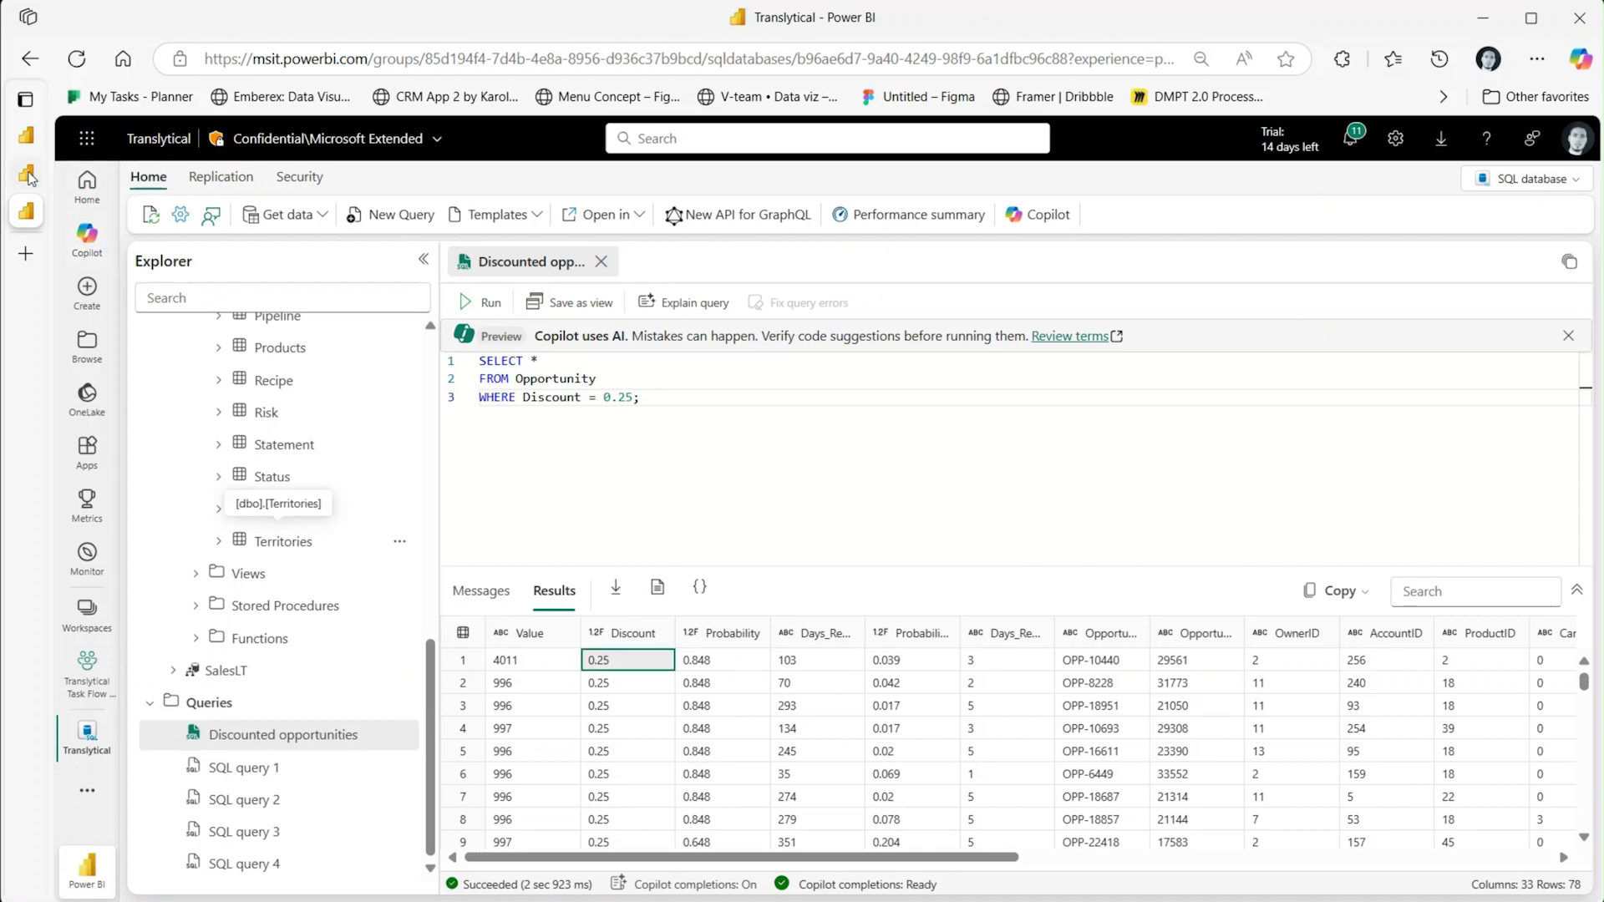
left_click(28, 140)
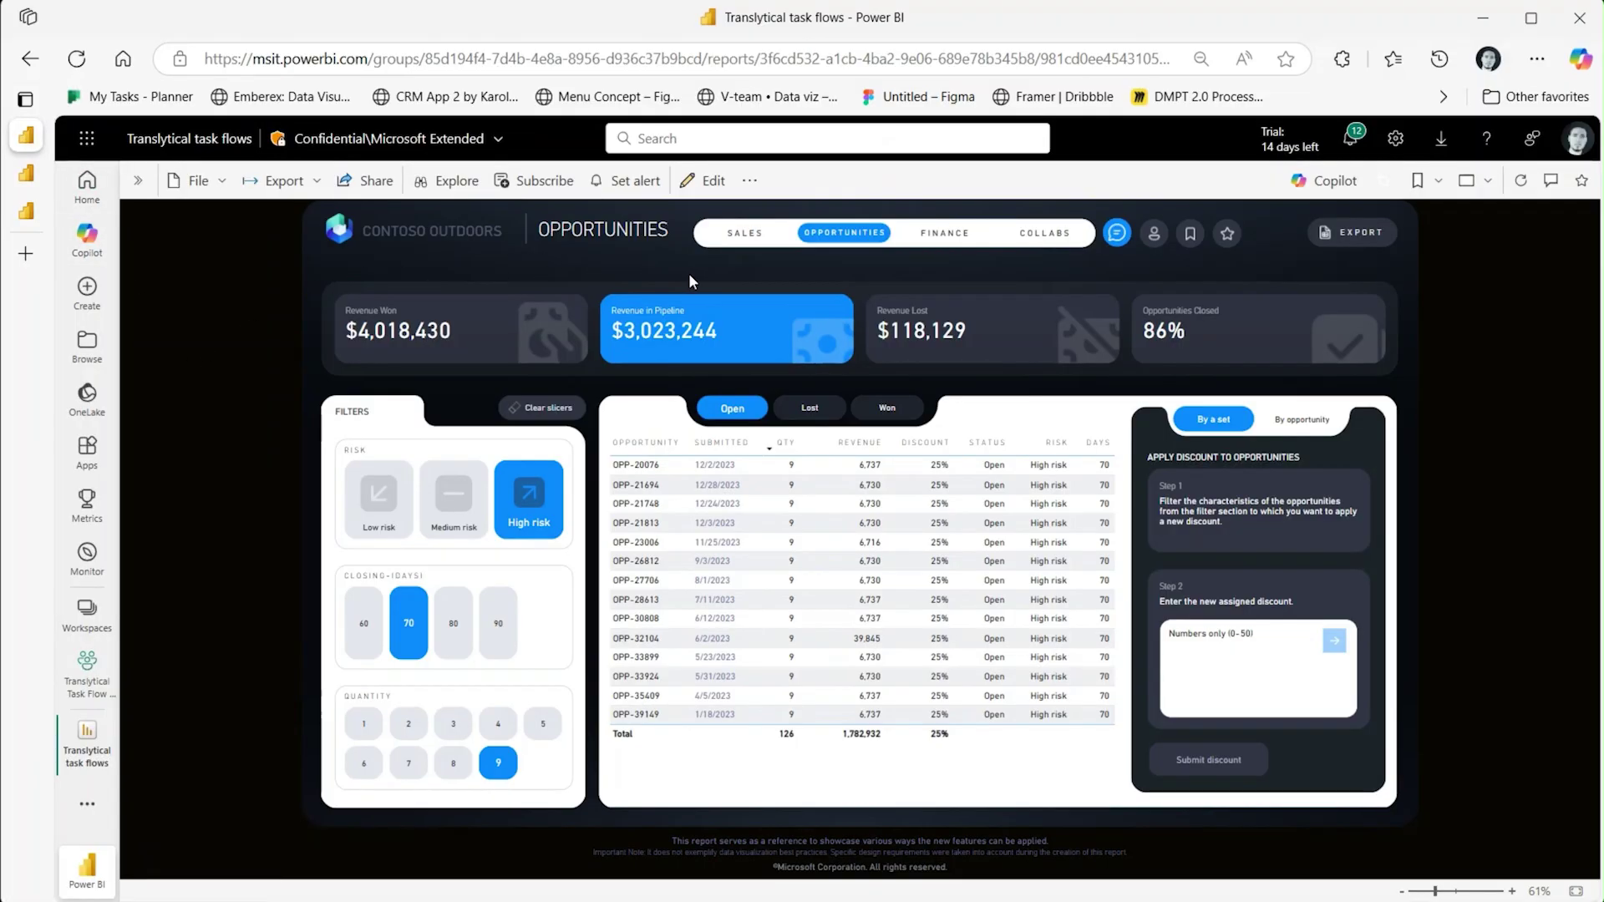
left_click(709, 184)
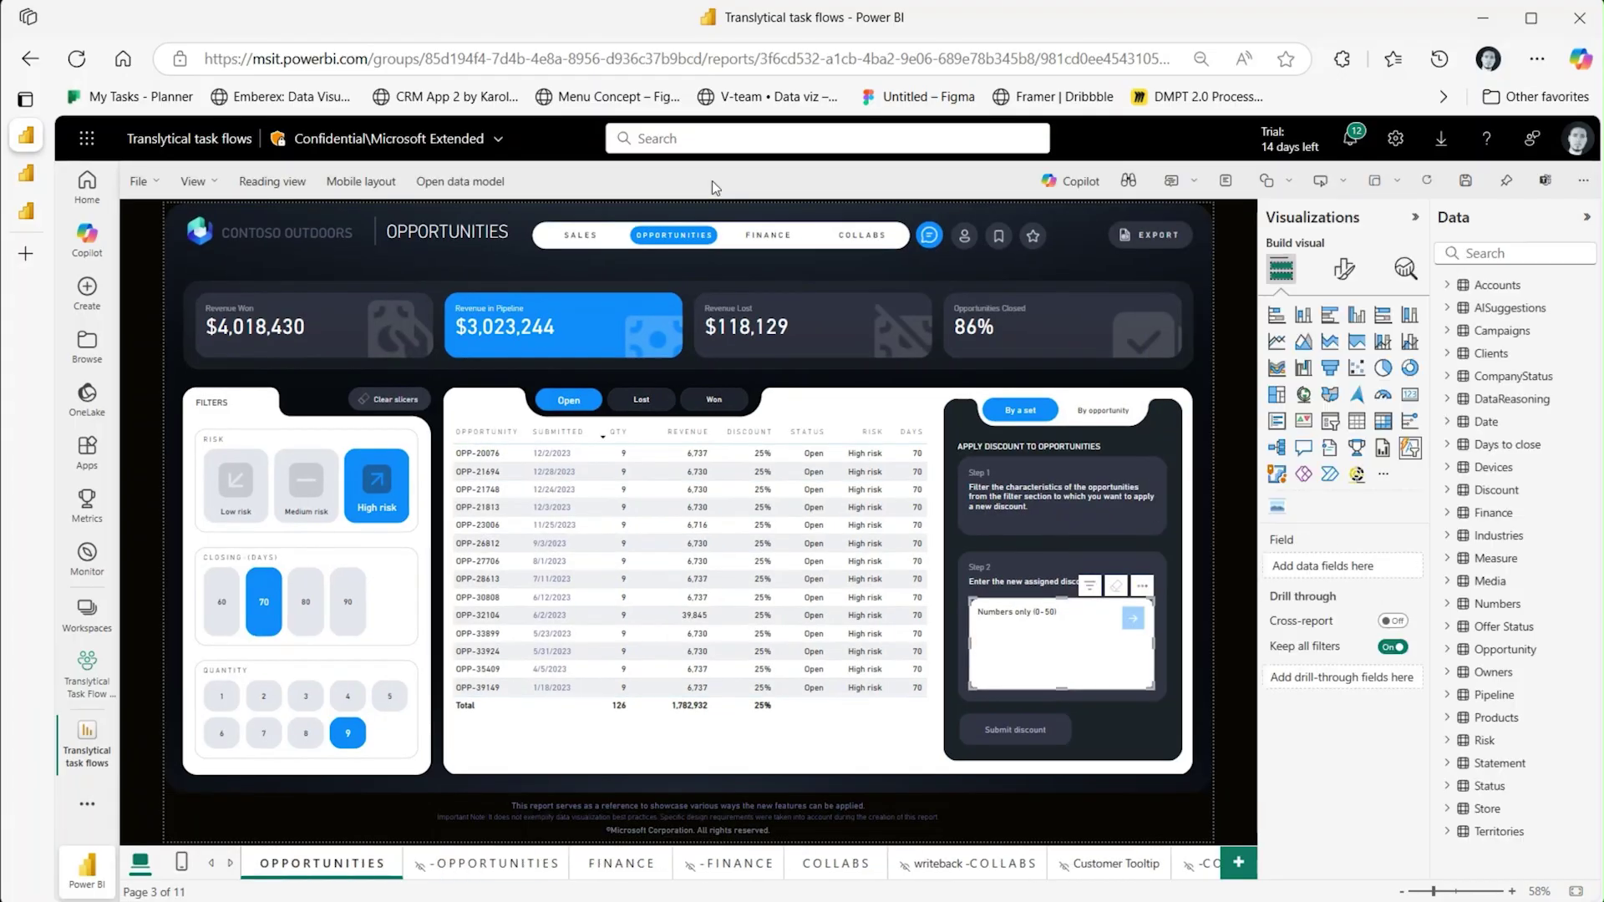
left_click(1005, 732)
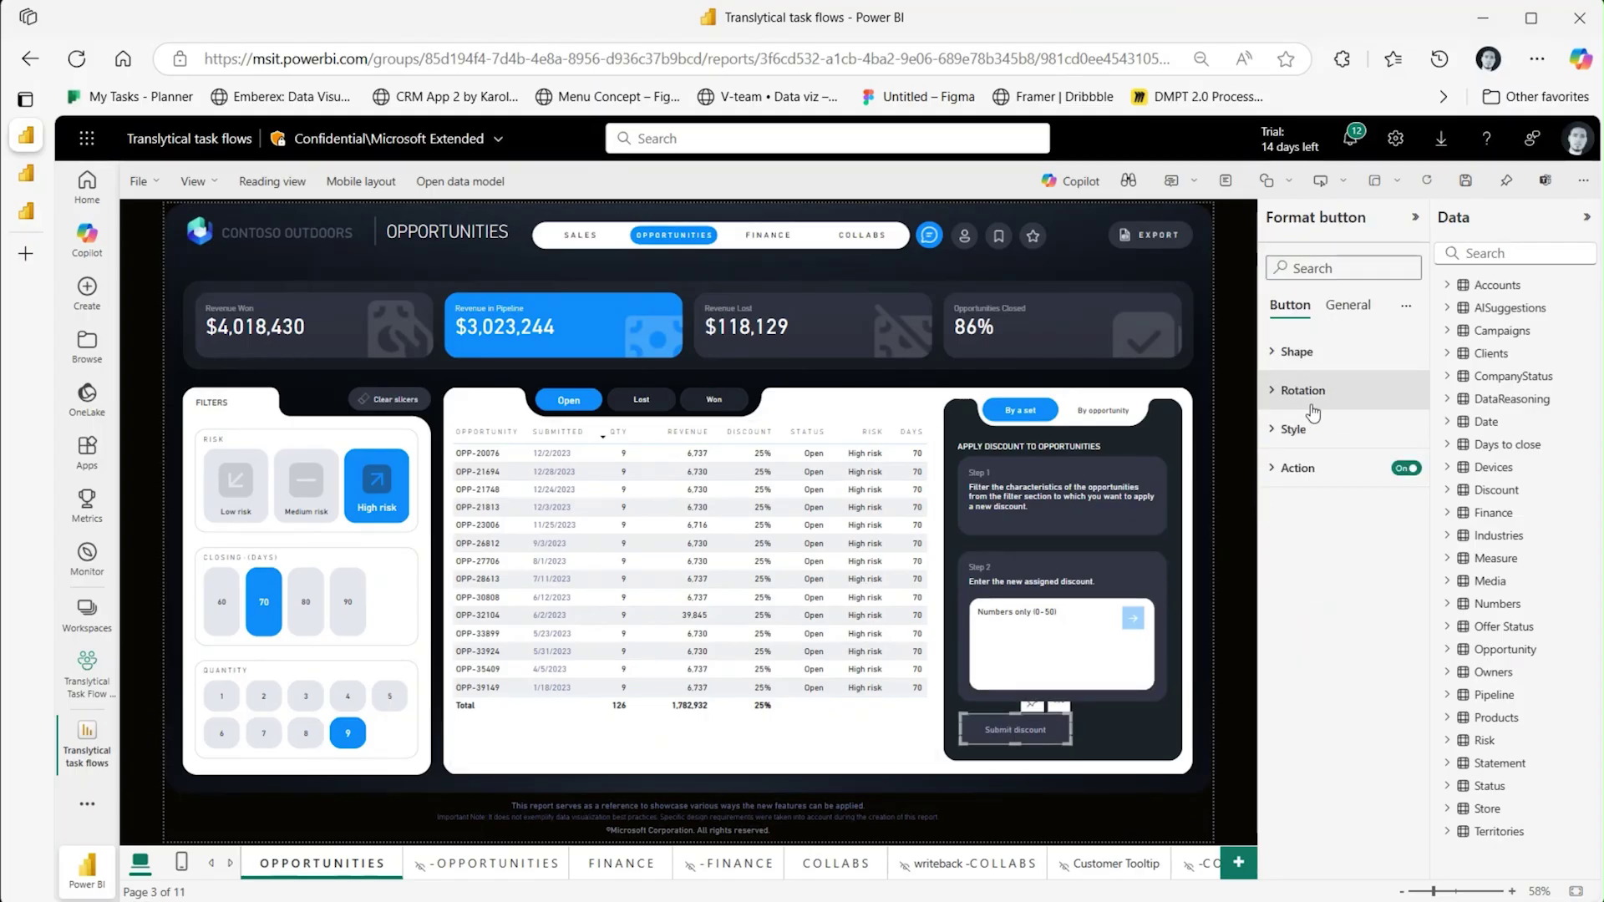
left_click(1274, 470)
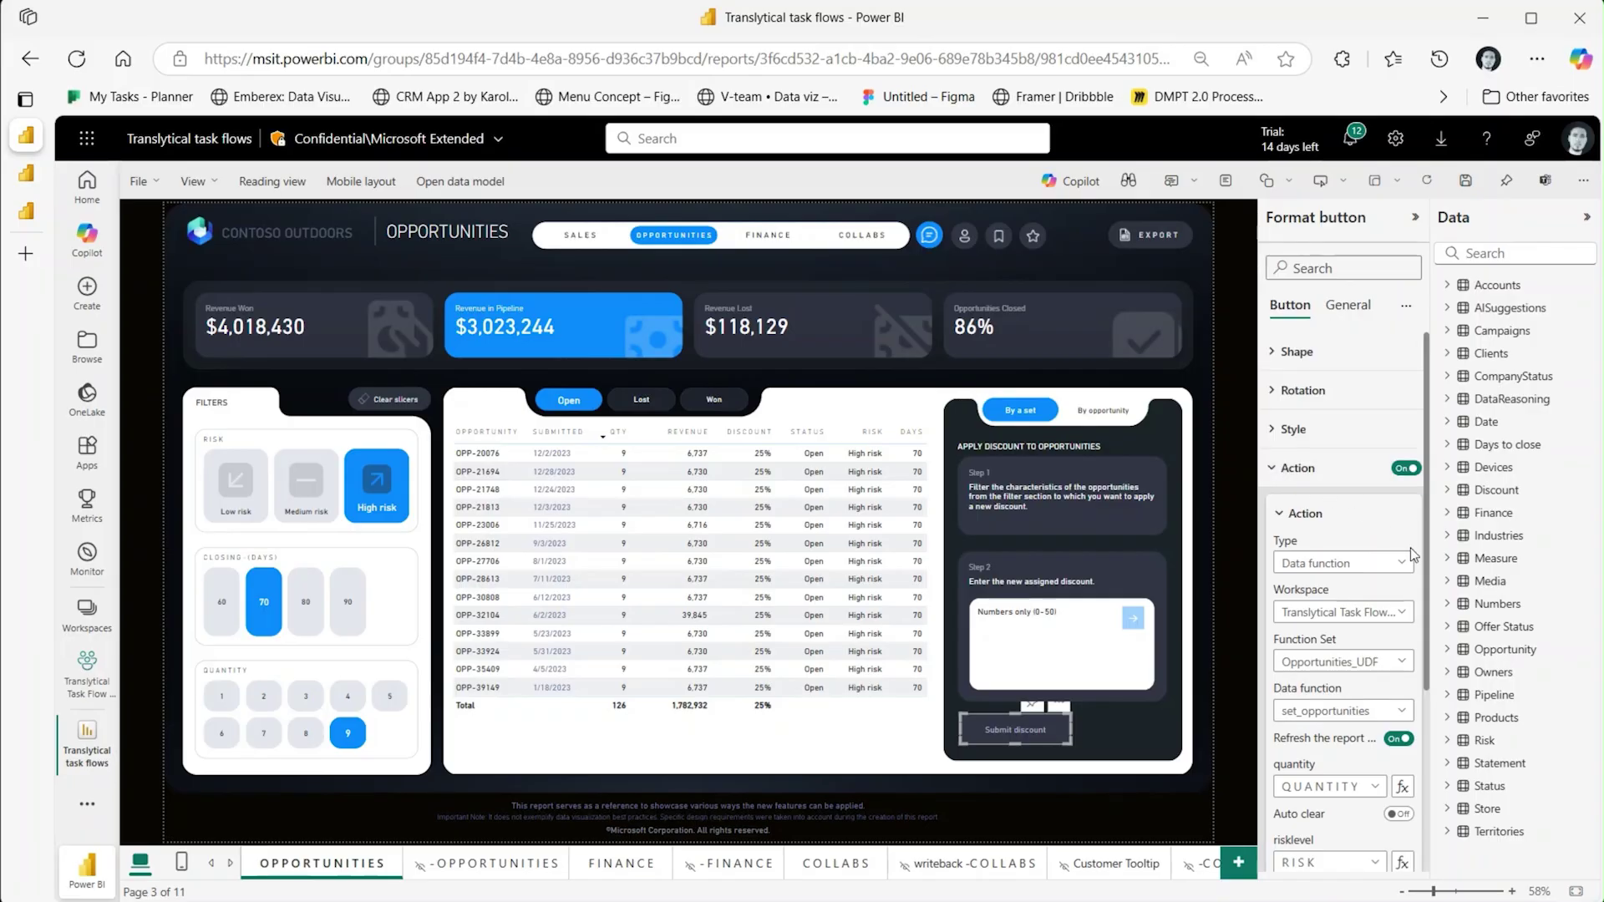
left_click(1383, 563)
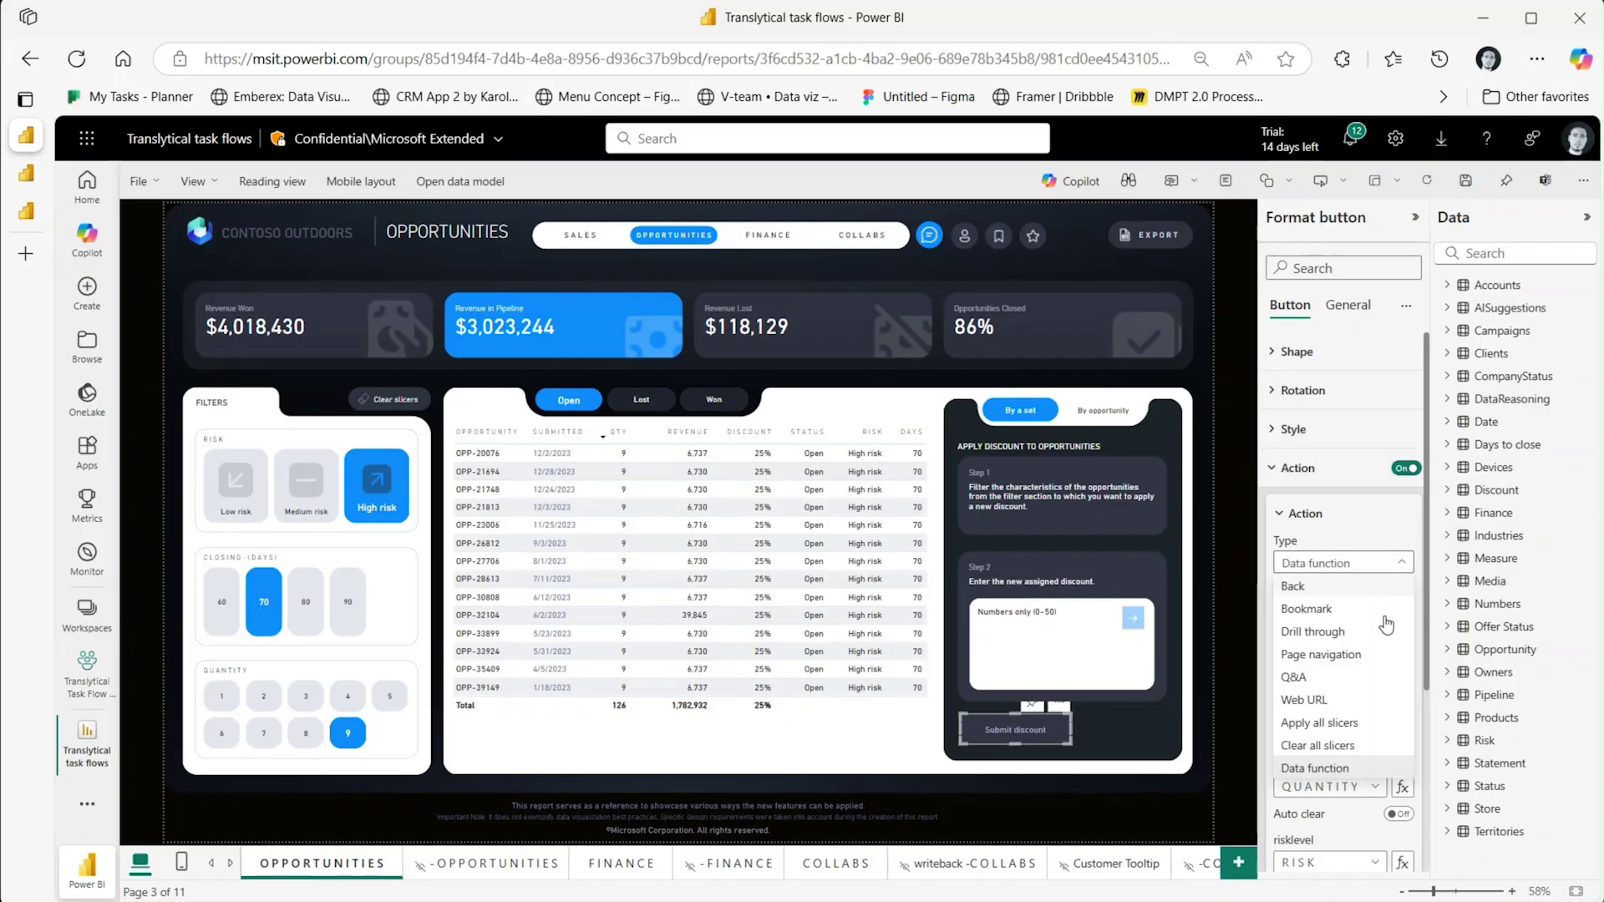
left_click(1317, 769)
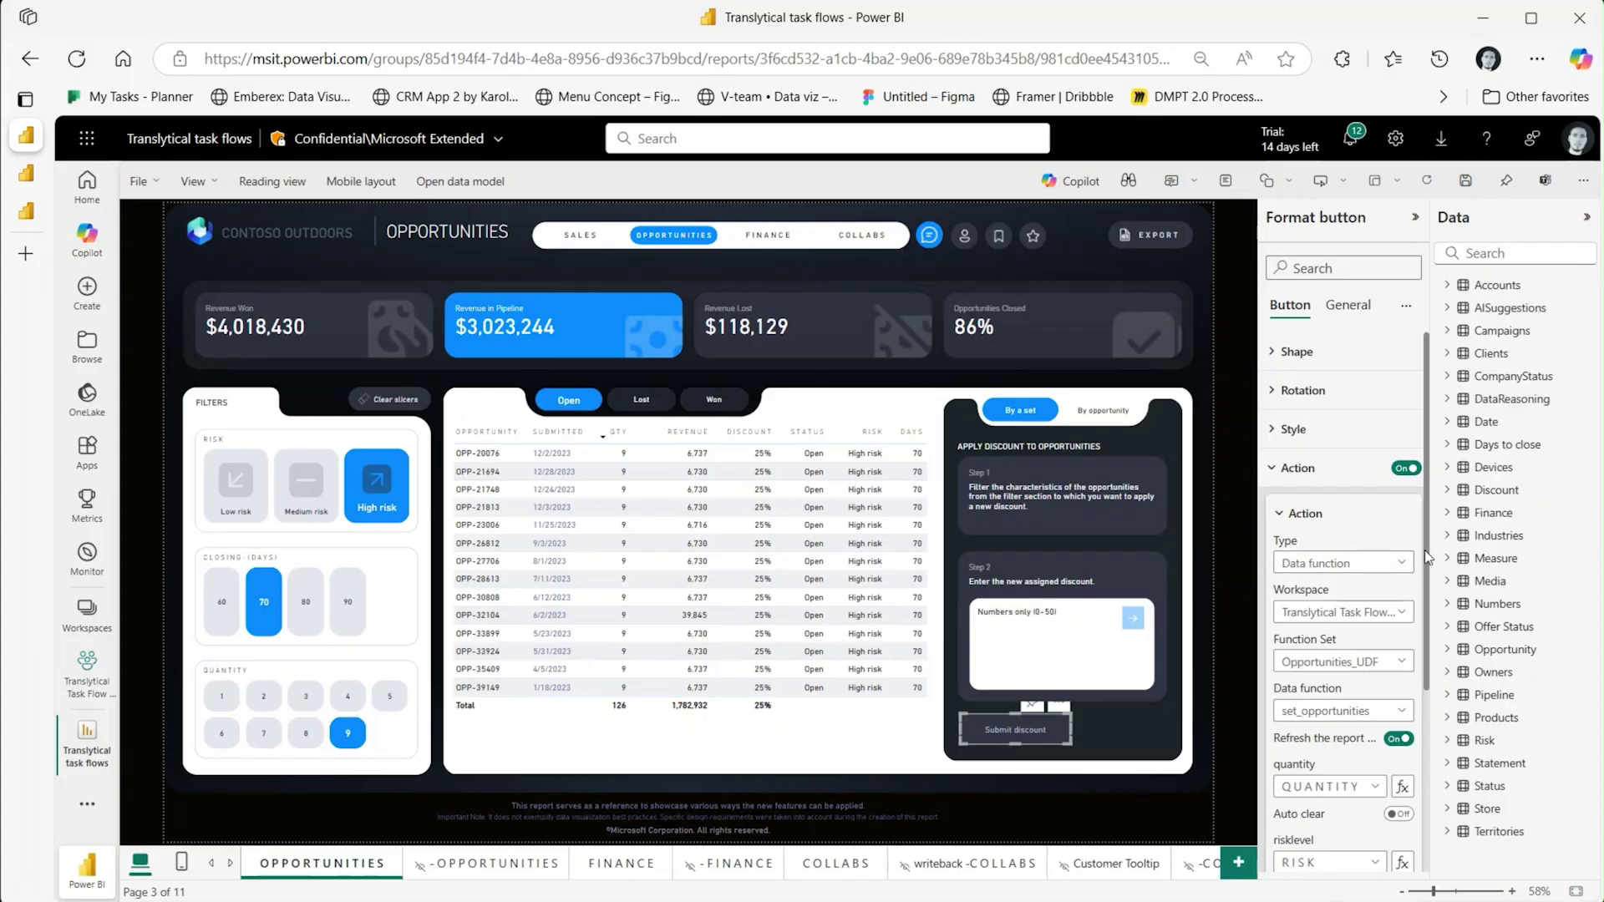
left_click_drag(1427, 556, 1425, 646)
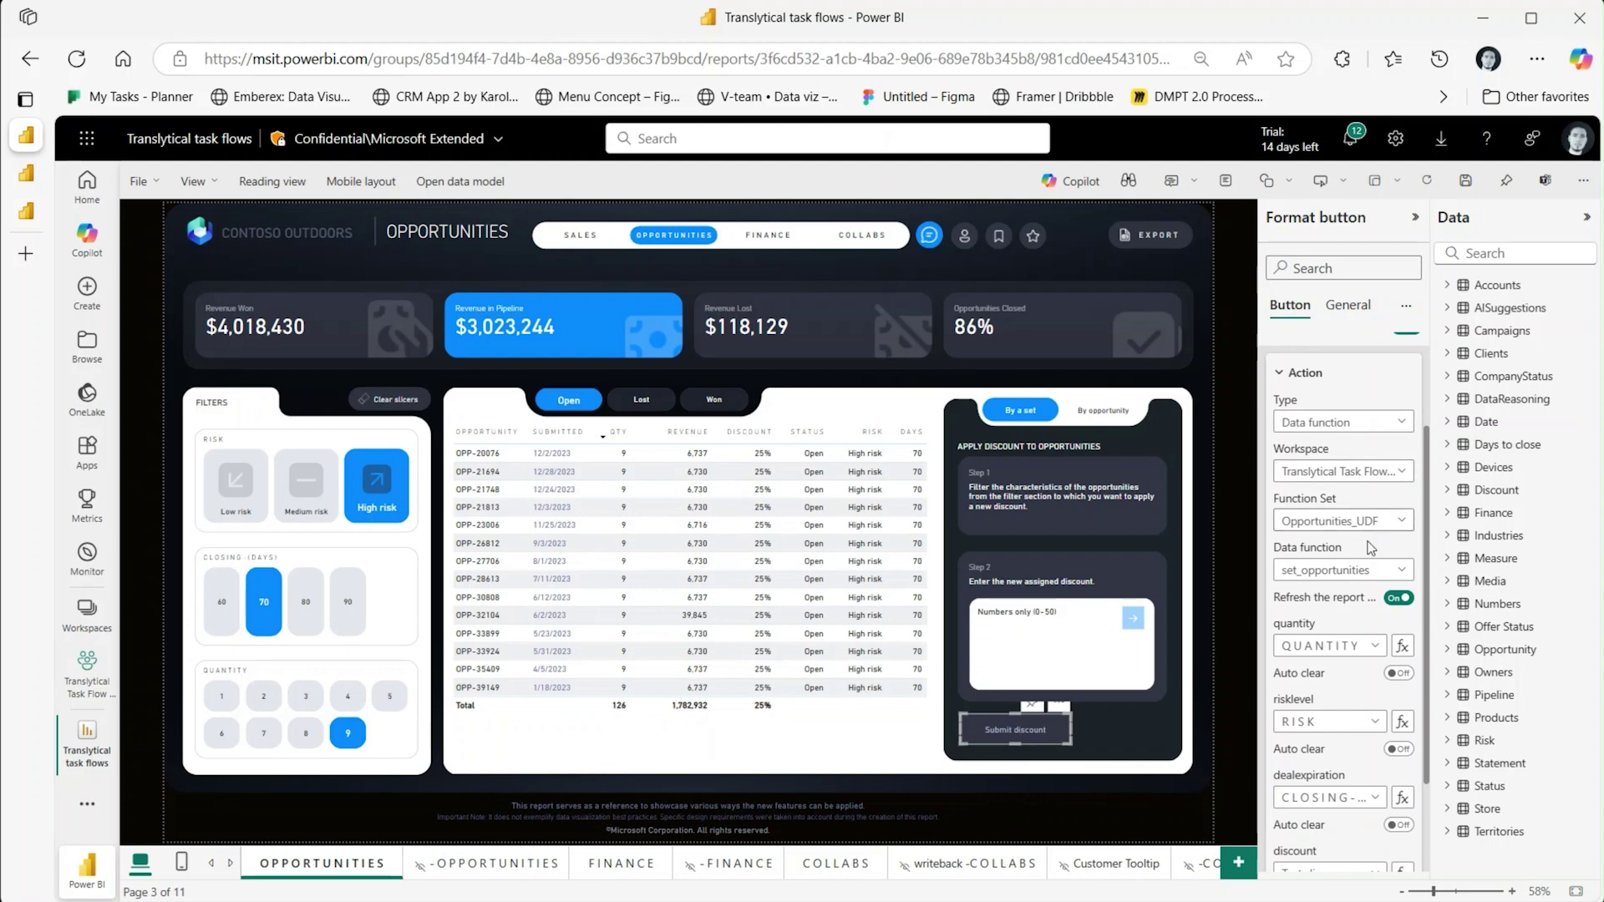
left_click(1386, 575)
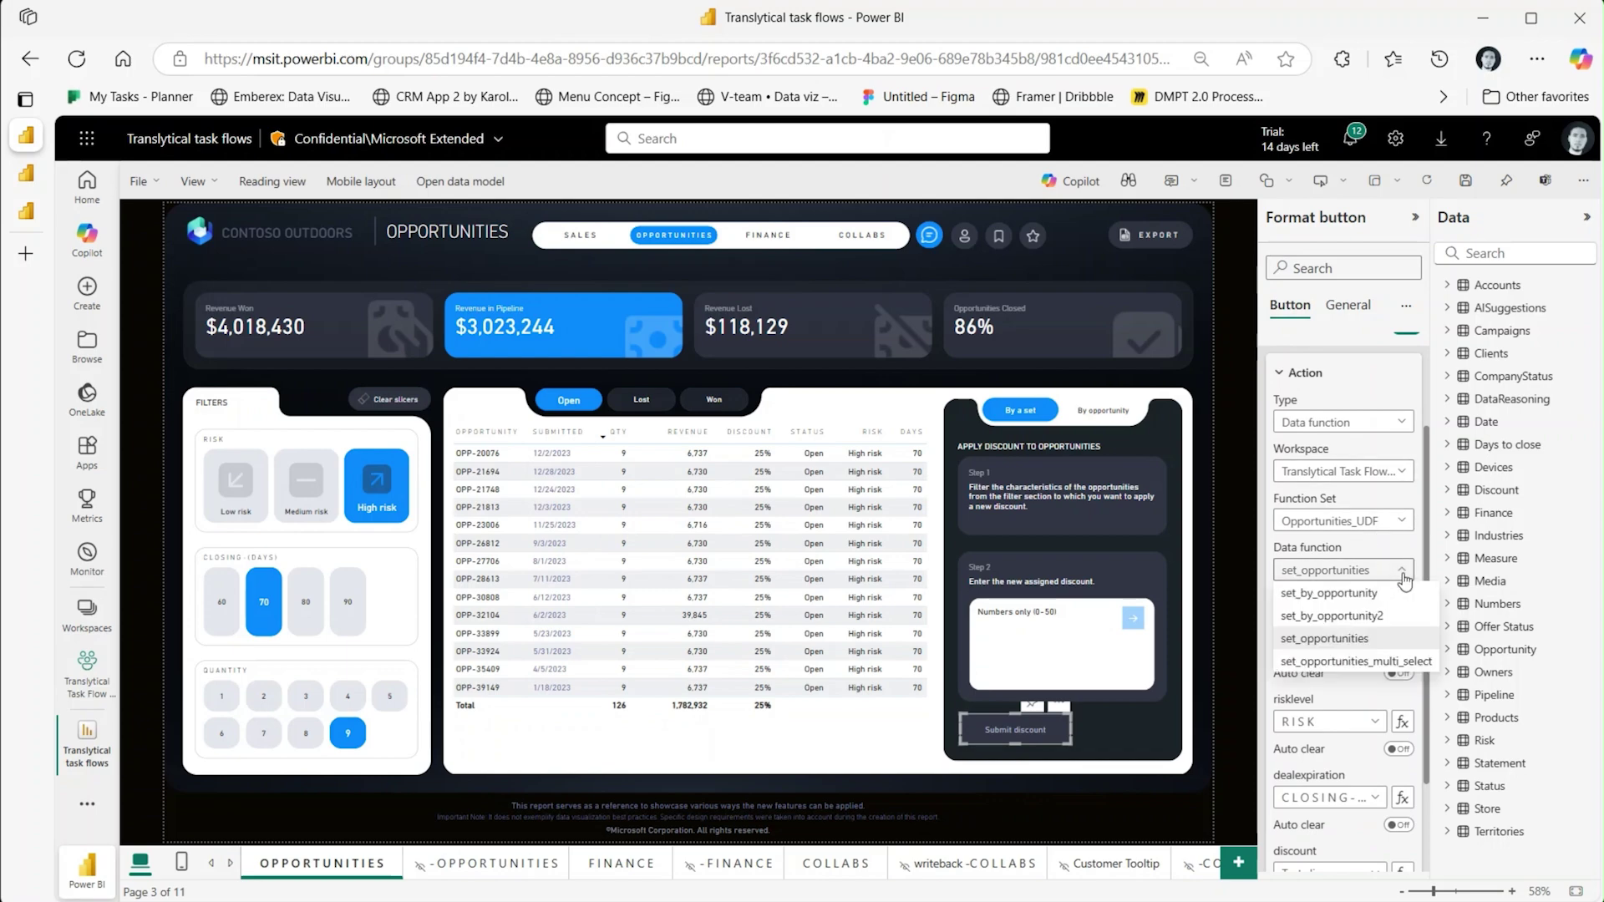
left_click(1355, 639)
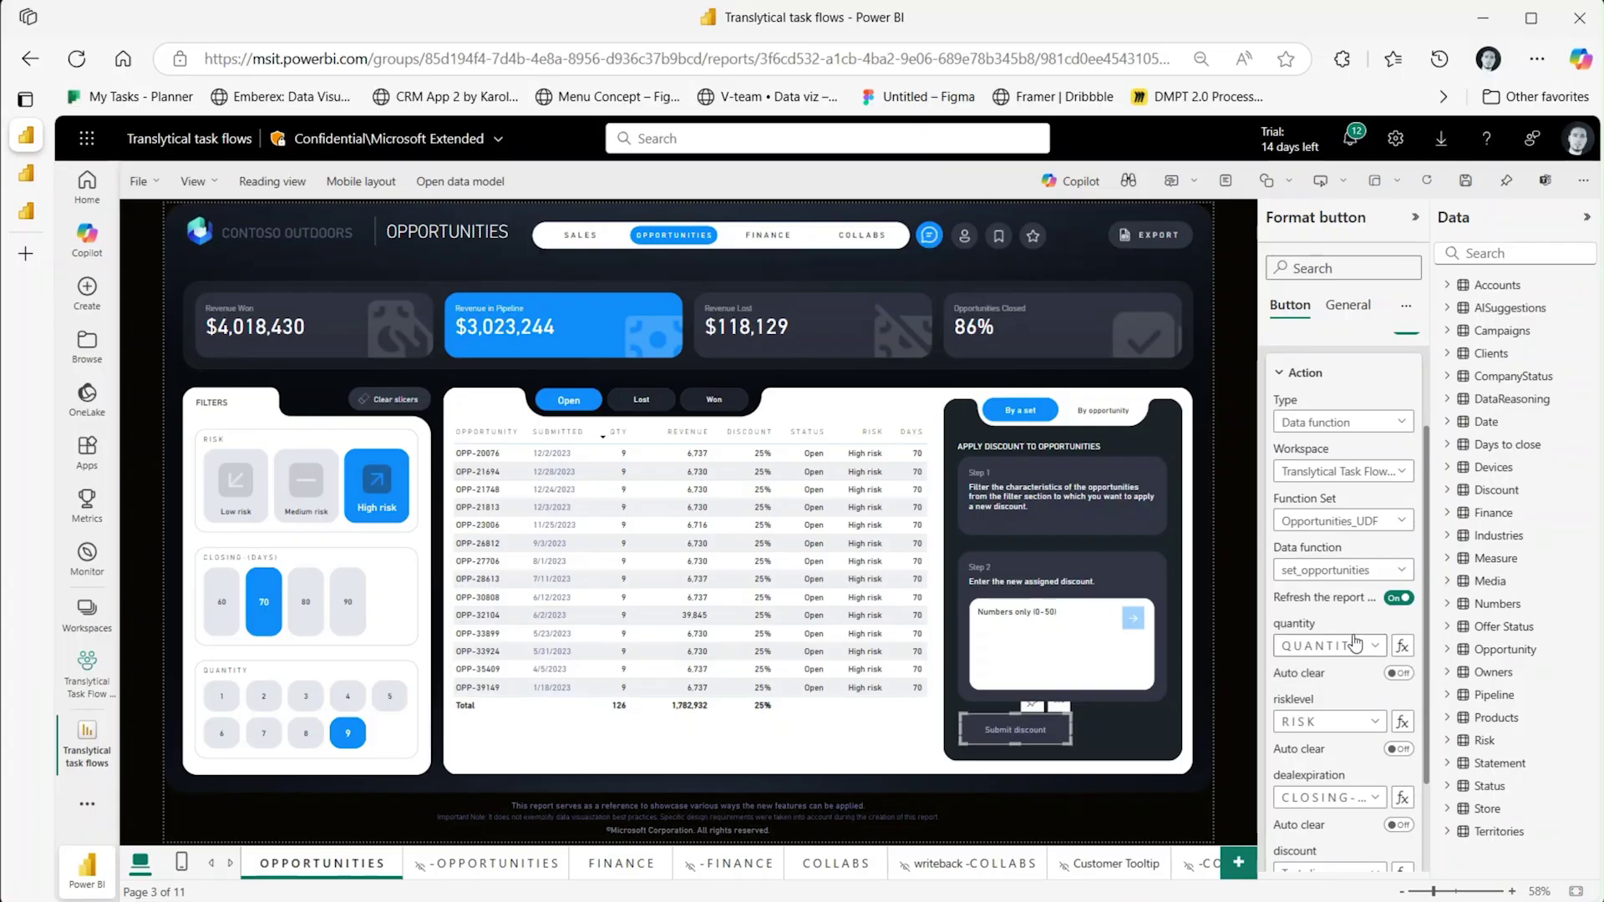
double_click(1308, 623)
left_click_drag(1326, 702, 1272, 704)
left_click_drag(1348, 776, 1272, 777)
left_click_drag(1320, 848, 1278, 850)
left_click(1368, 625)
left_click(1403, 648)
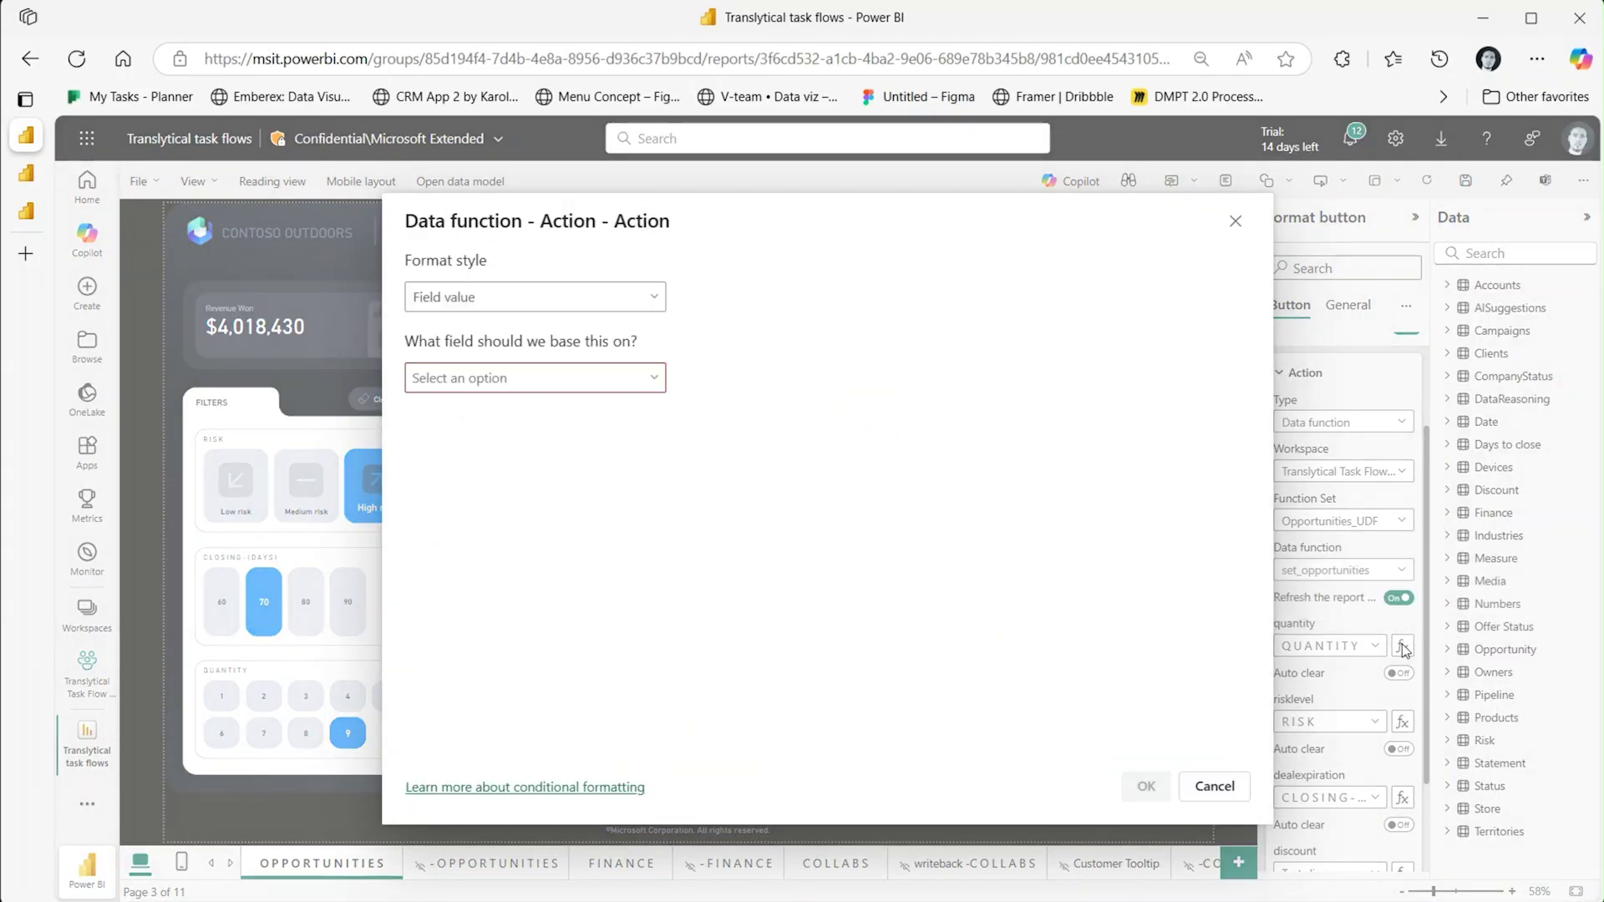
left_click(653, 379)
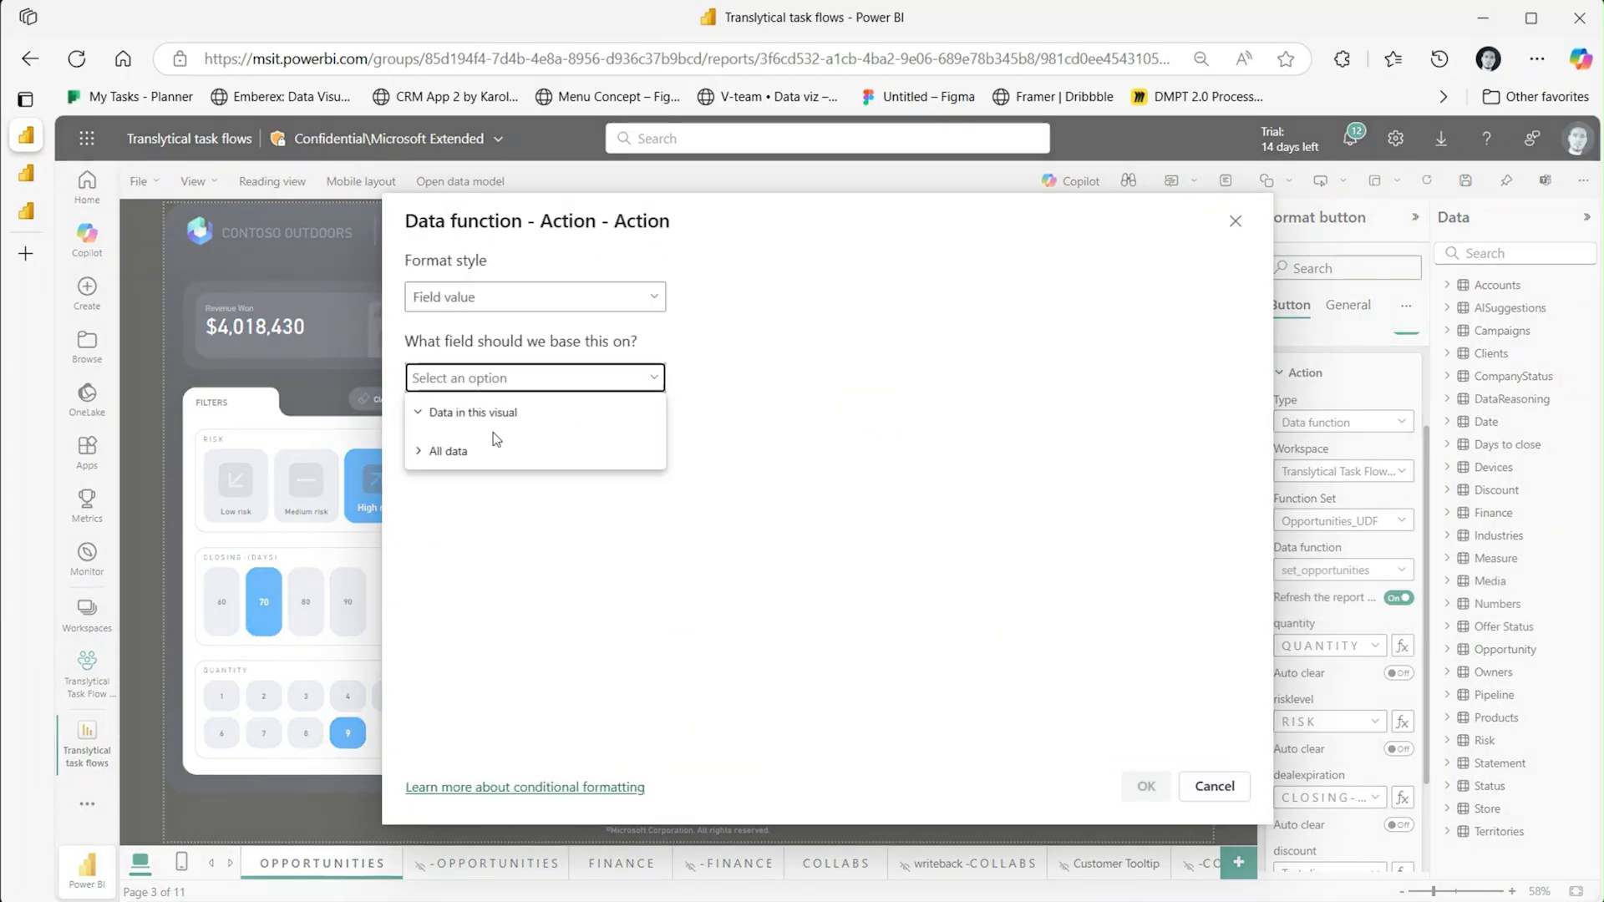
left_click(414, 451)
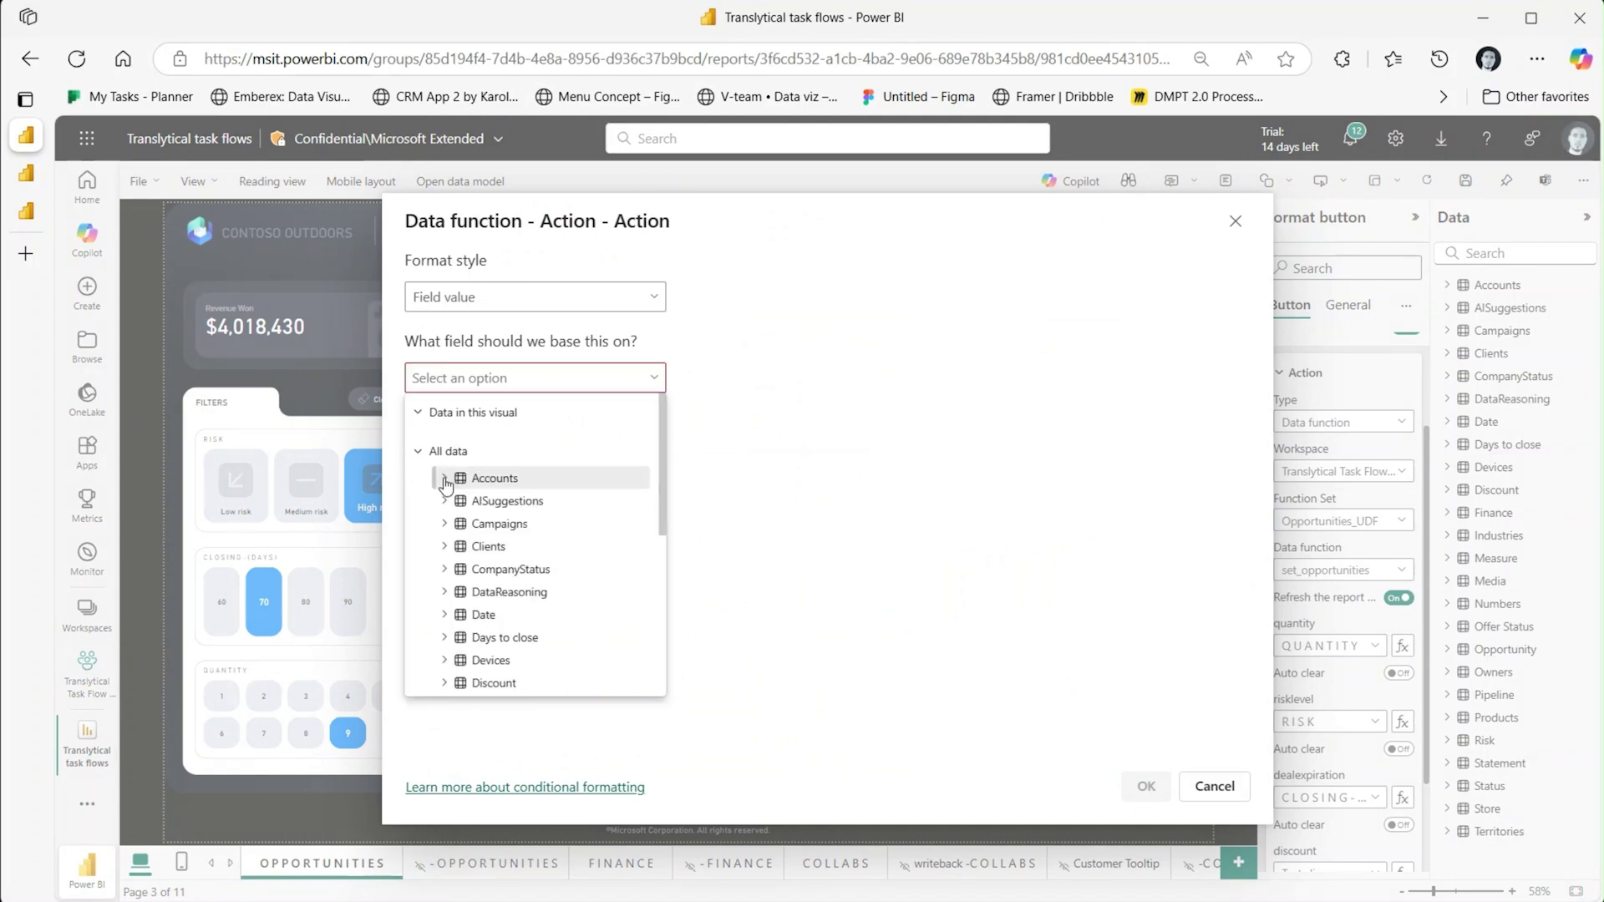
left_click(834, 620)
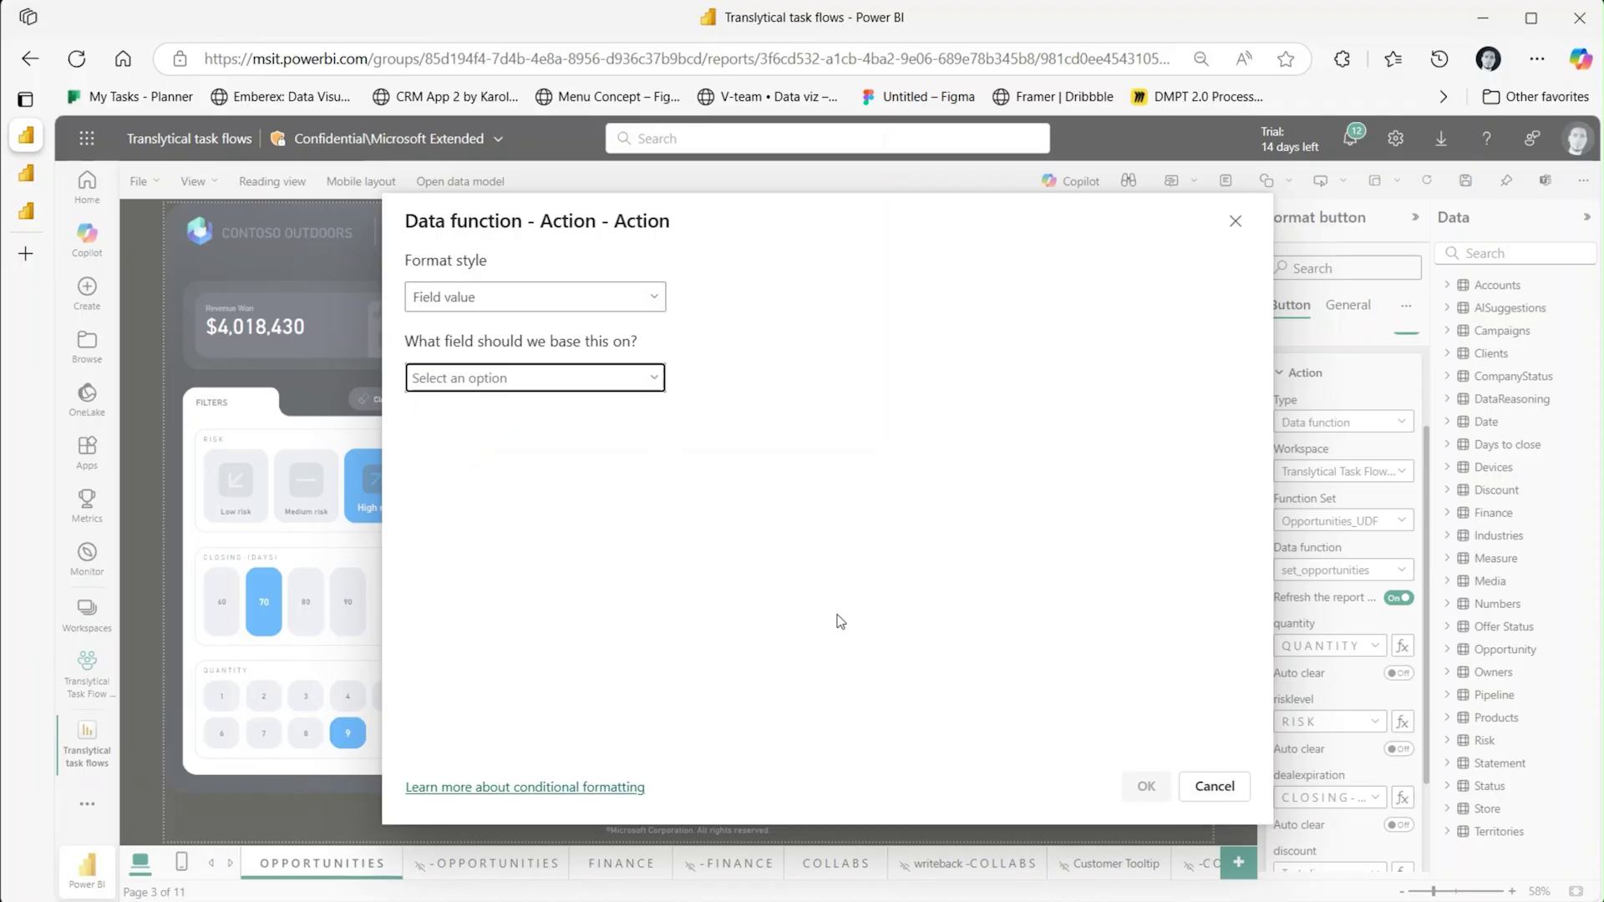
left_click(1217, 787)
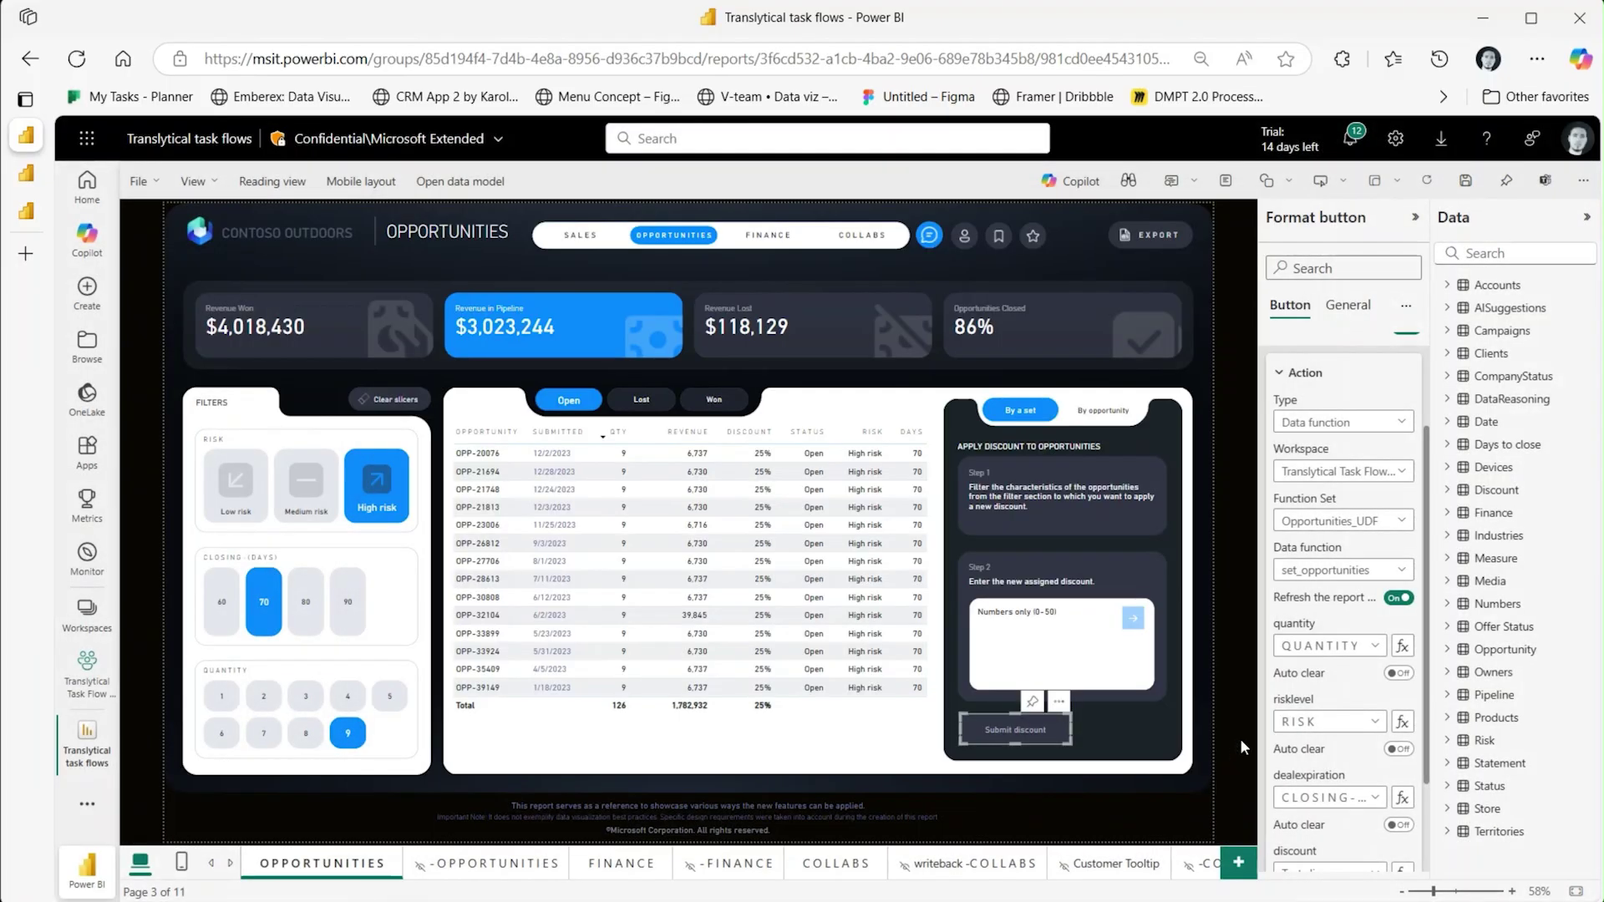
left_click(1376, 649)
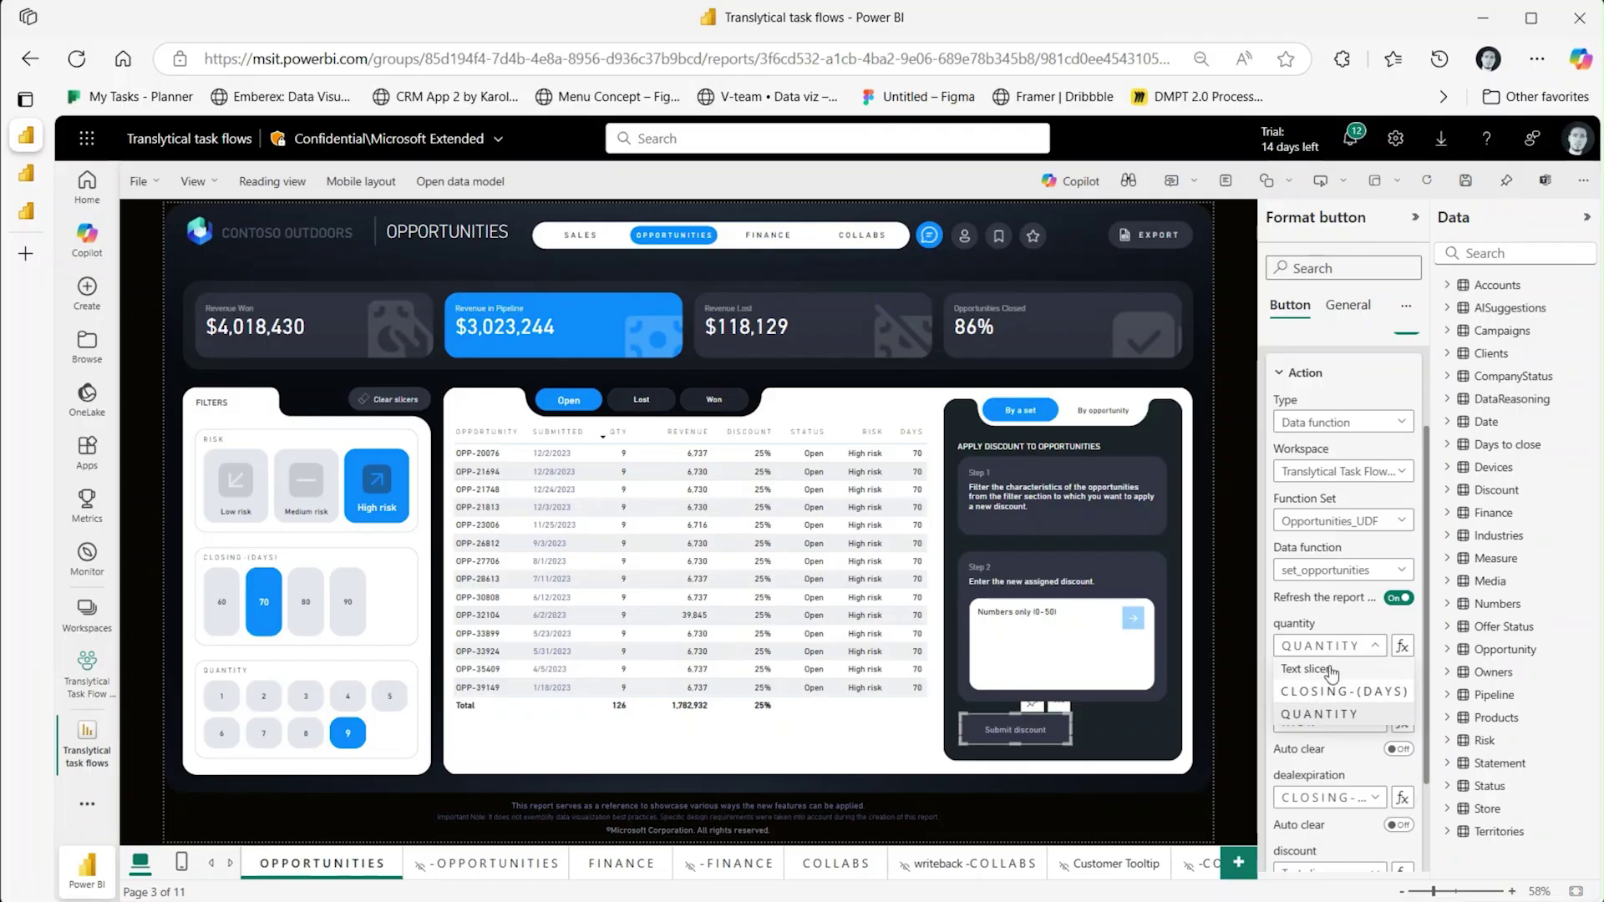
left_click(1376, 647)
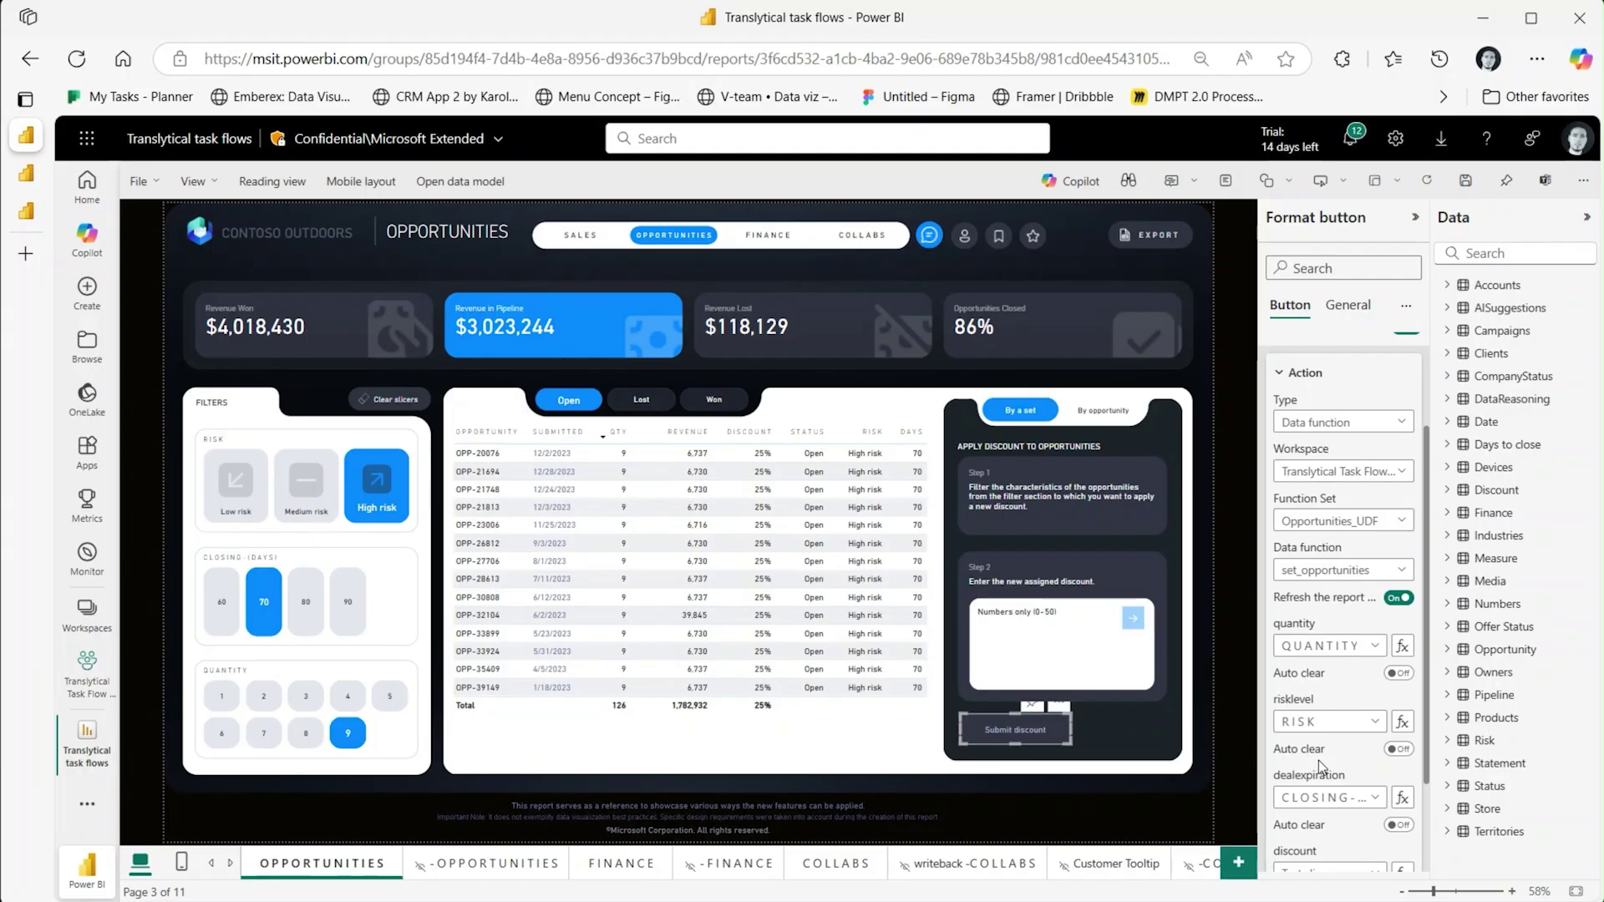
scroll(1319, 760, "down", 2)
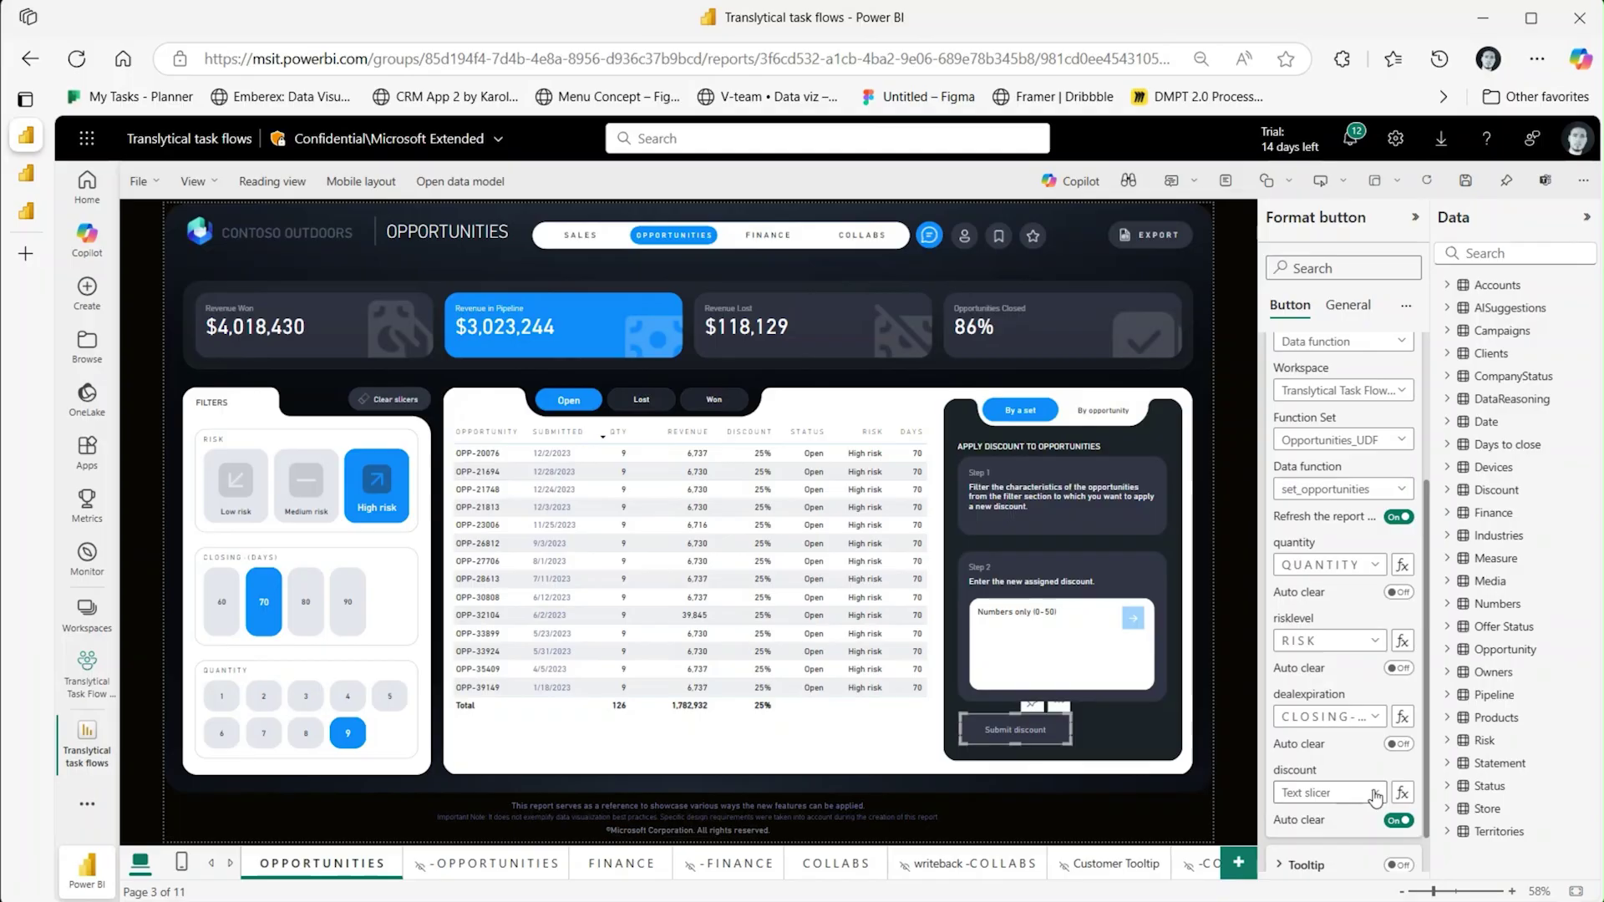
left_click(1030, 619)
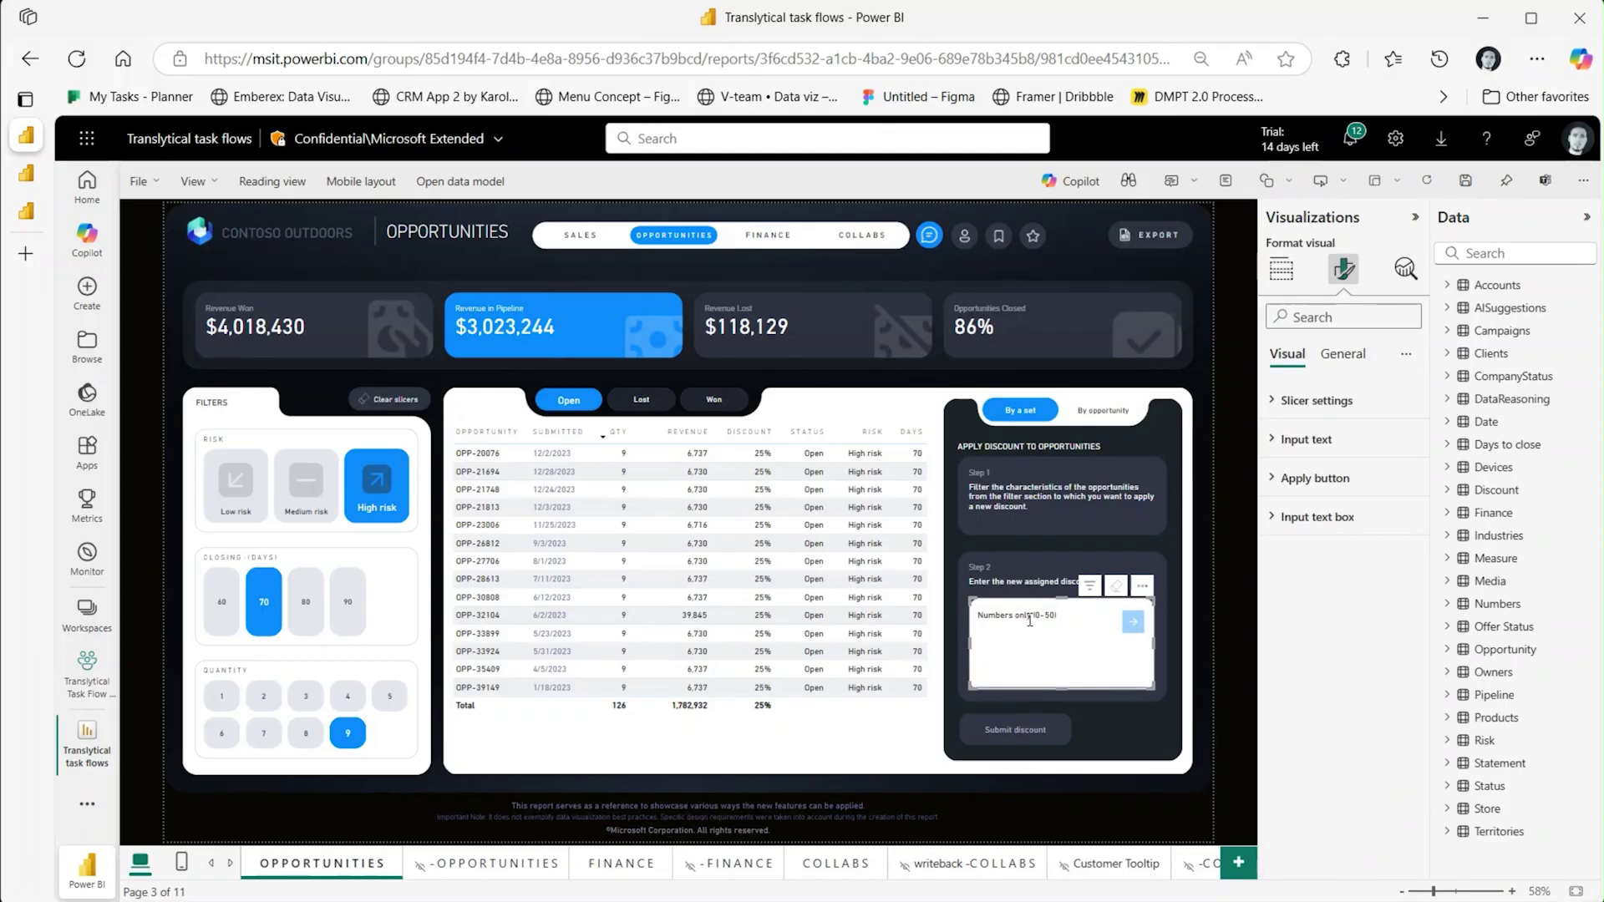
type("50")
left_click(1135, 635)
left_click(1018, 733)
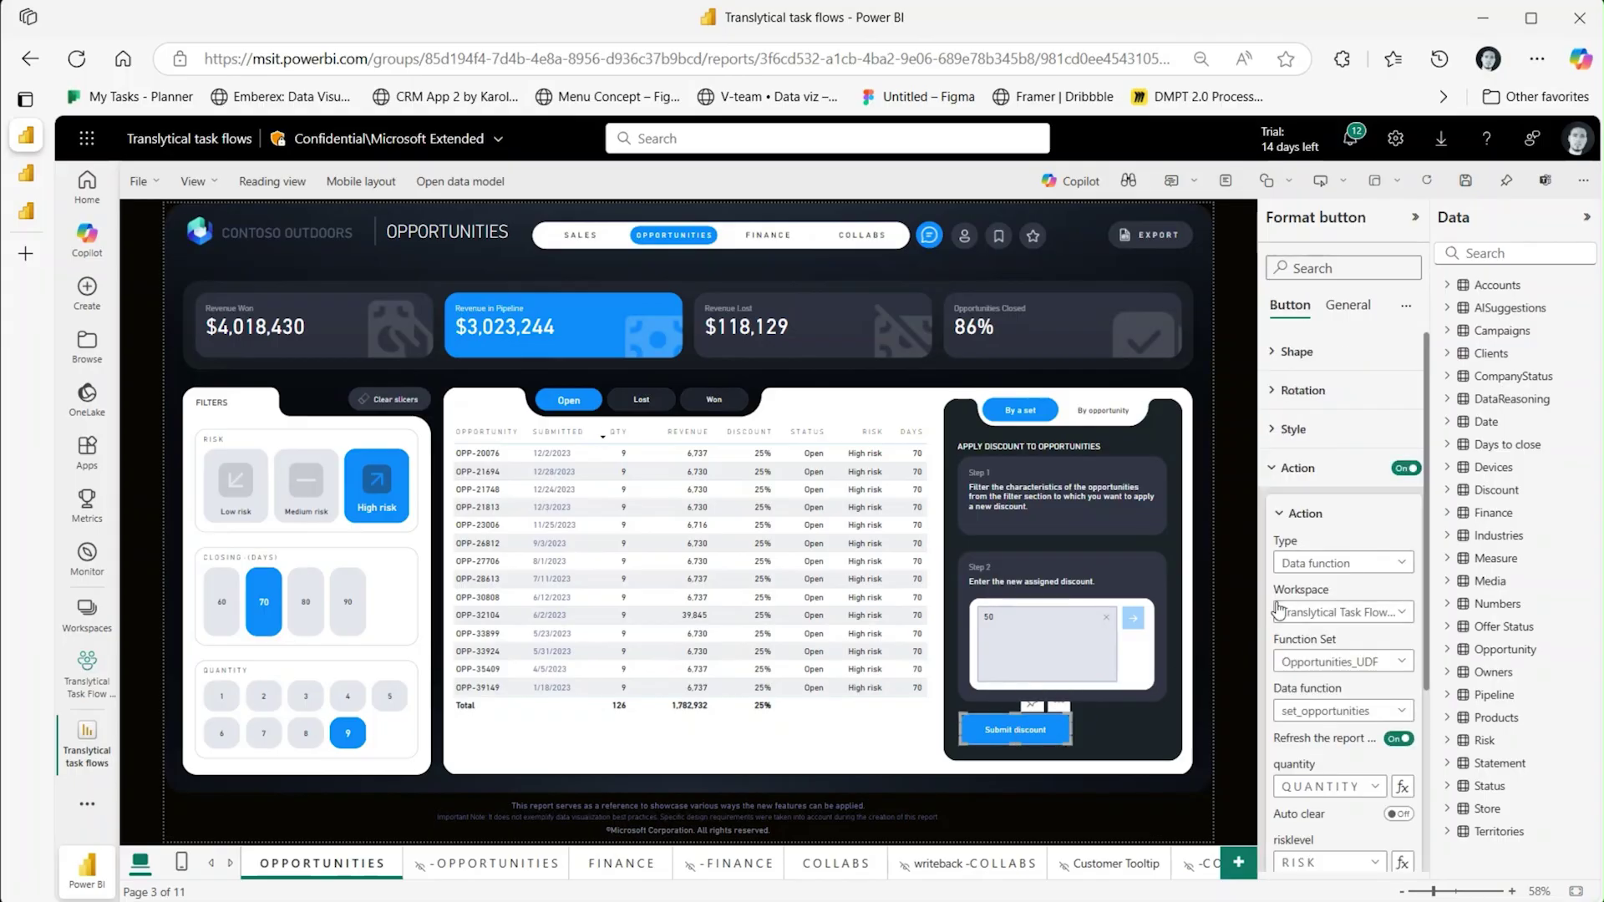
left_click(1283, 443)
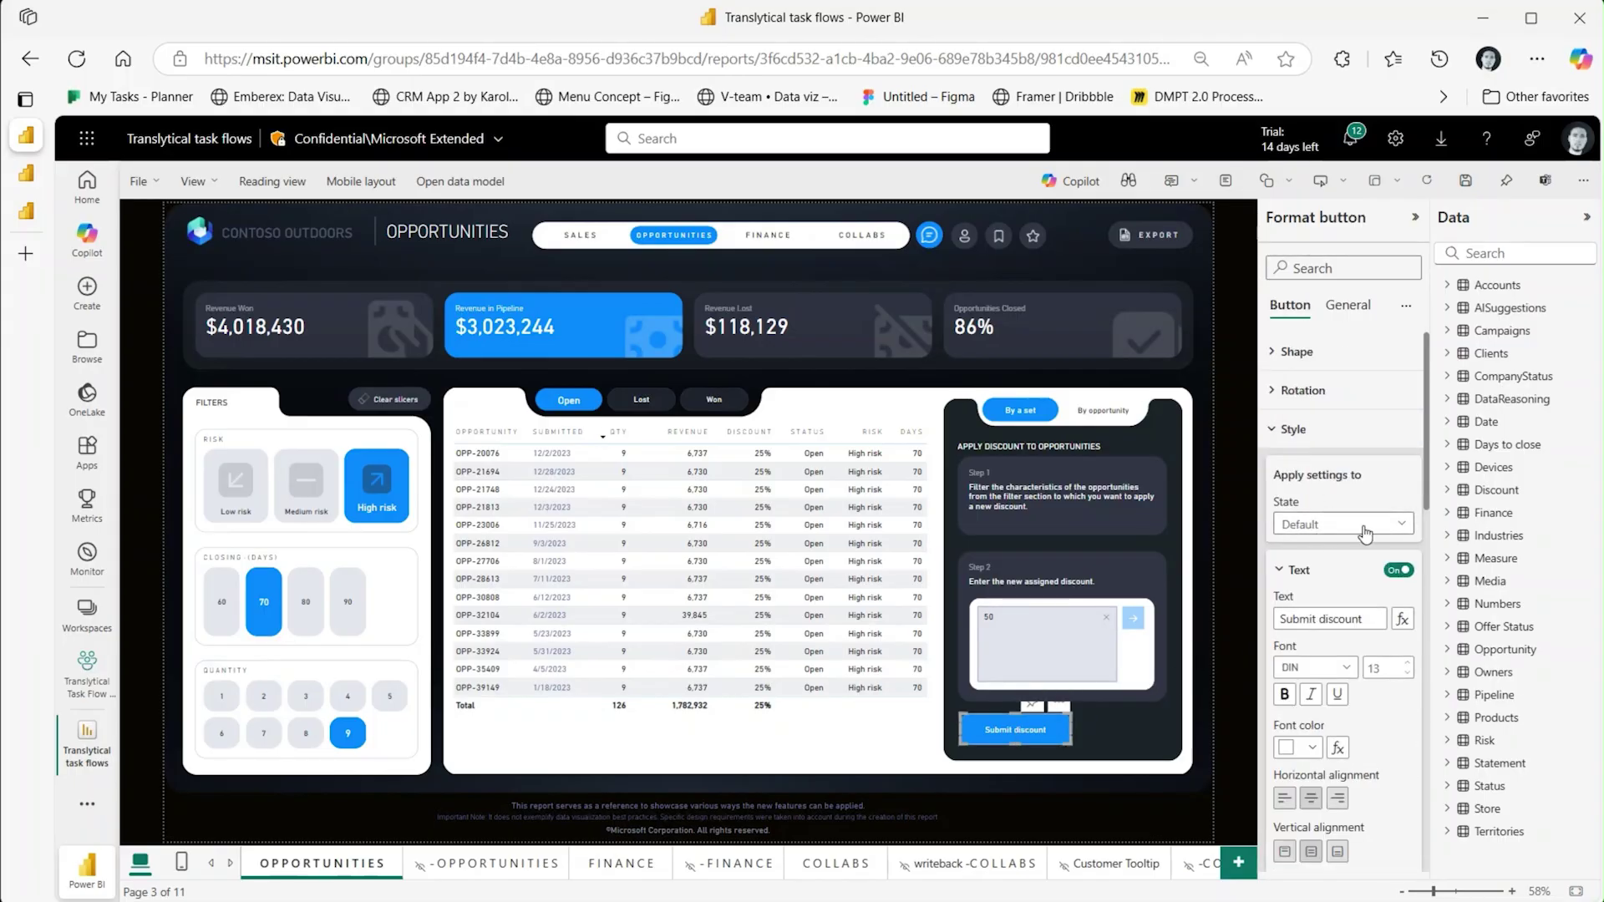
left_click(1394, 526)
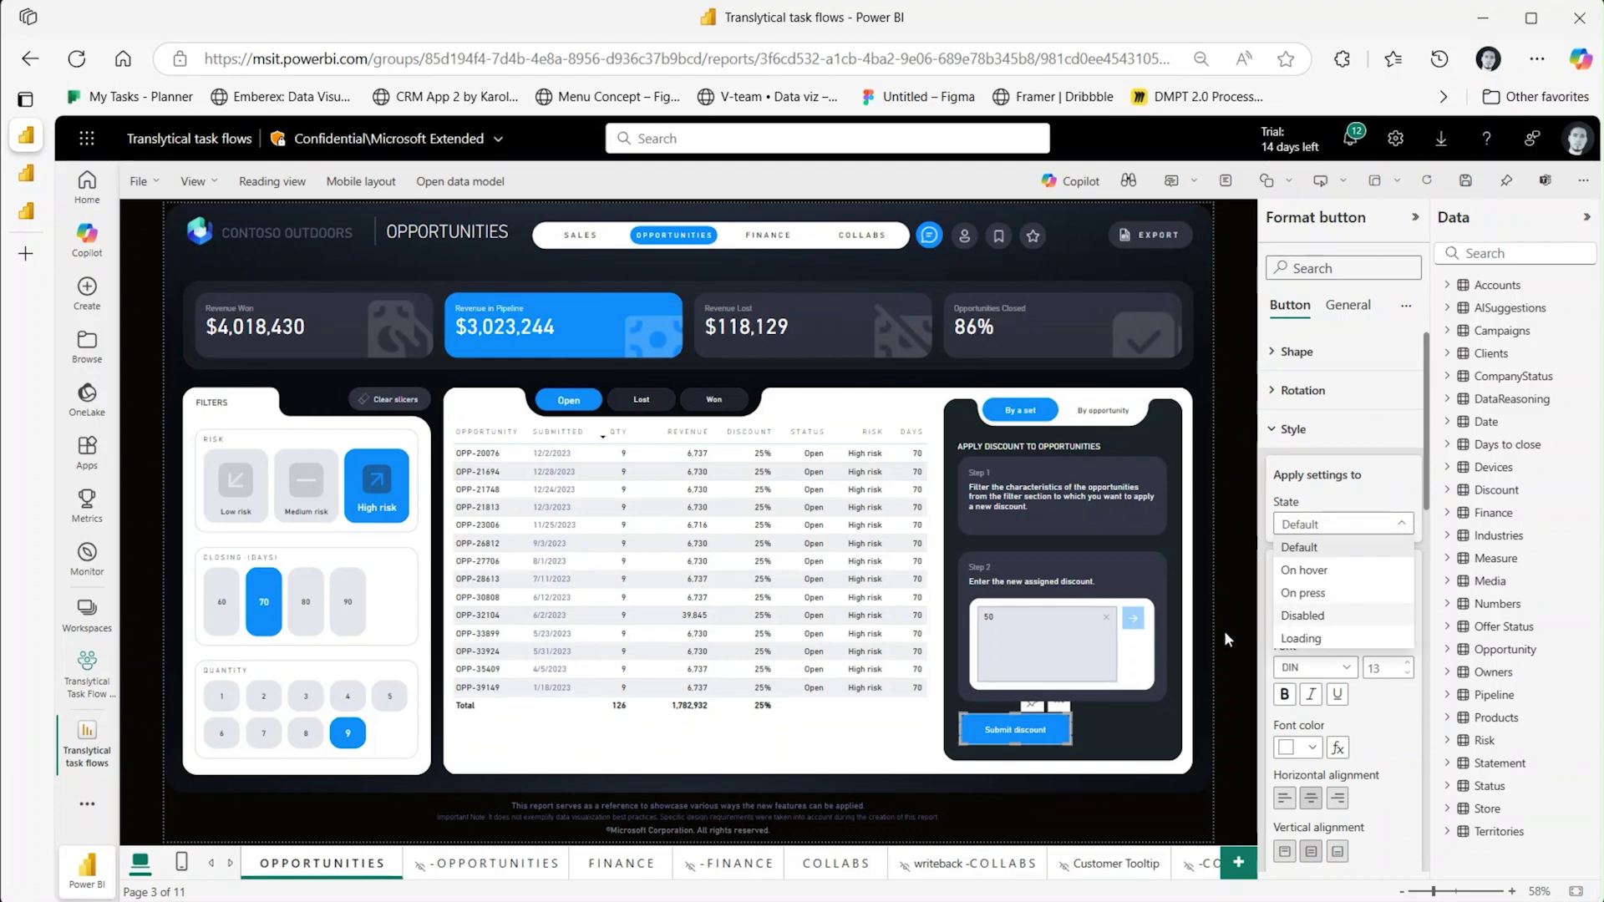
left_click(1108, 625)
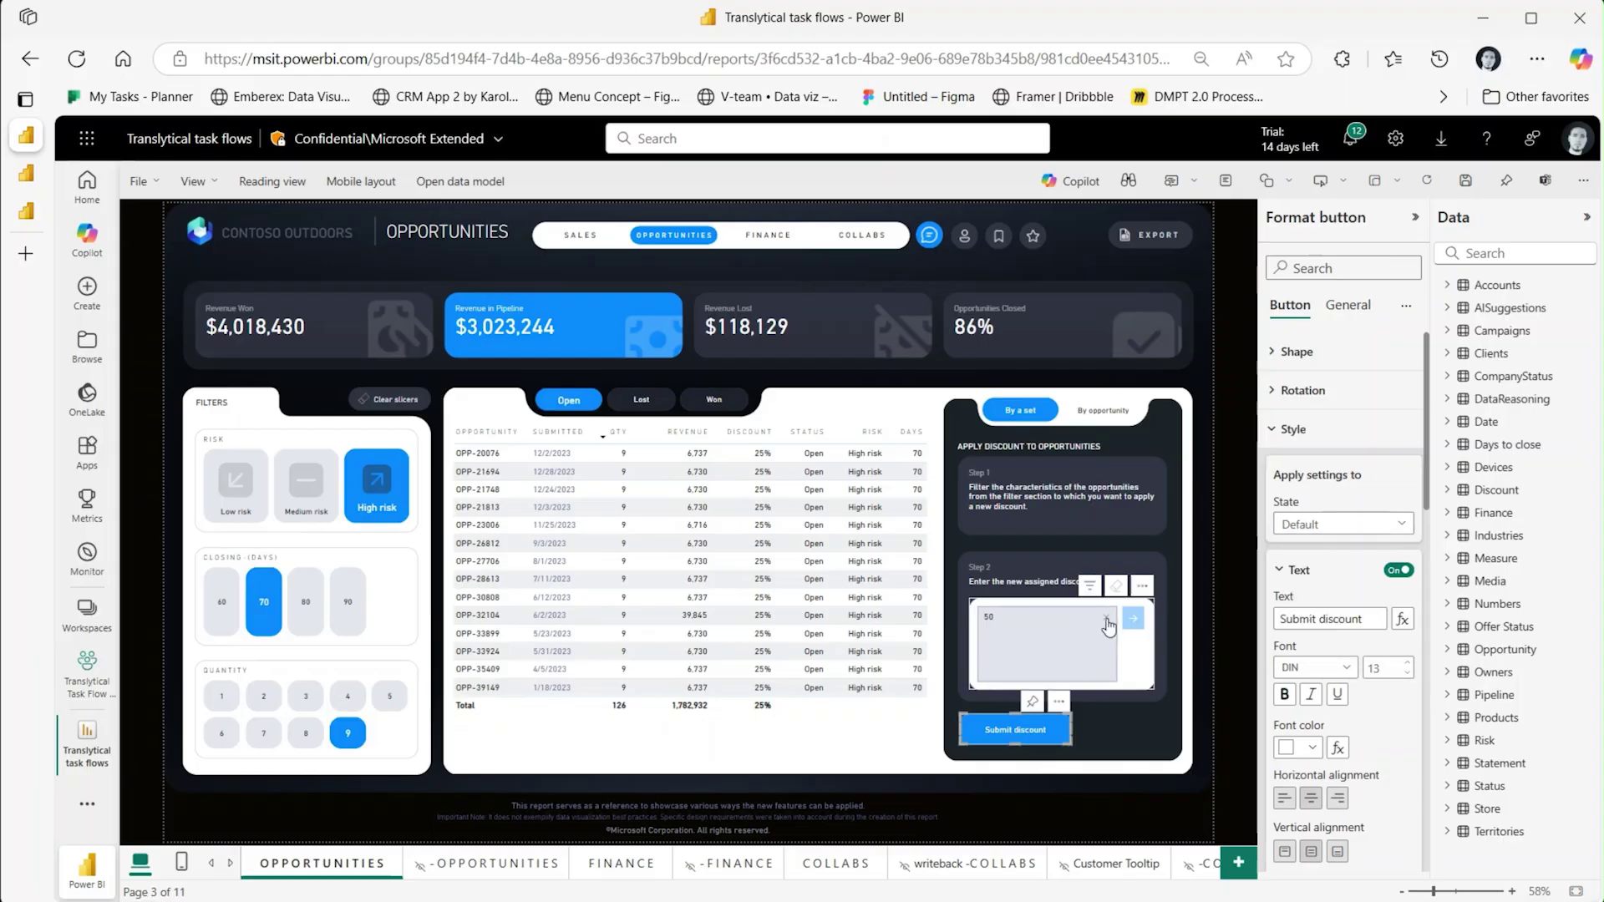
left_click(1107, 622)
left_click(1027, 730)
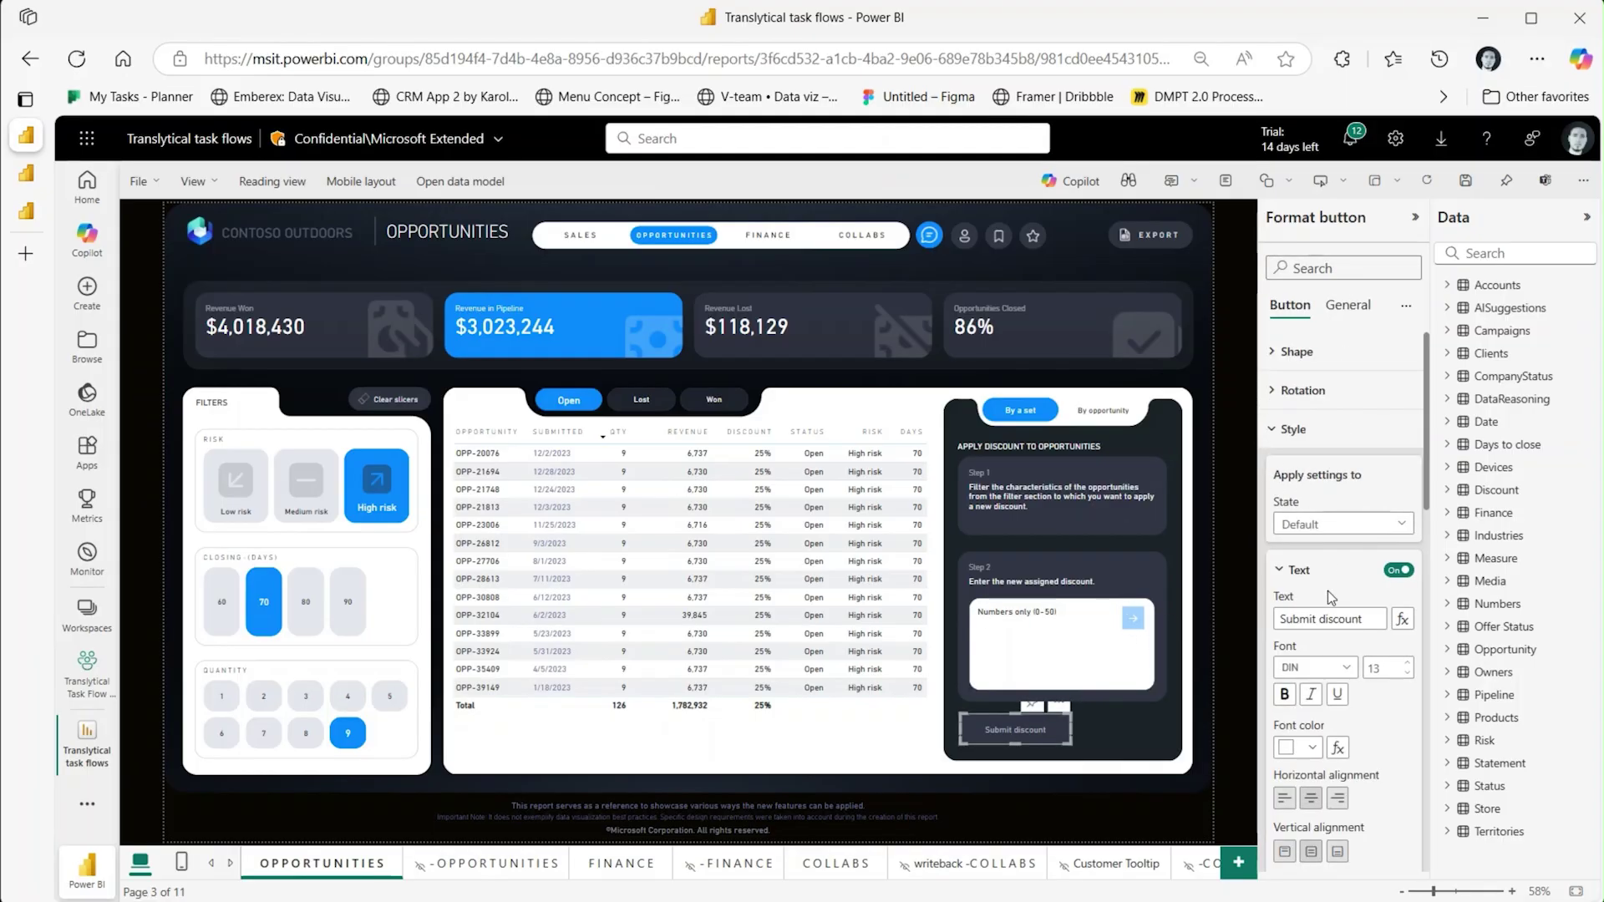
scroll(1332, 596, "down", 3)
scroll(1332, 596, "down", 4)
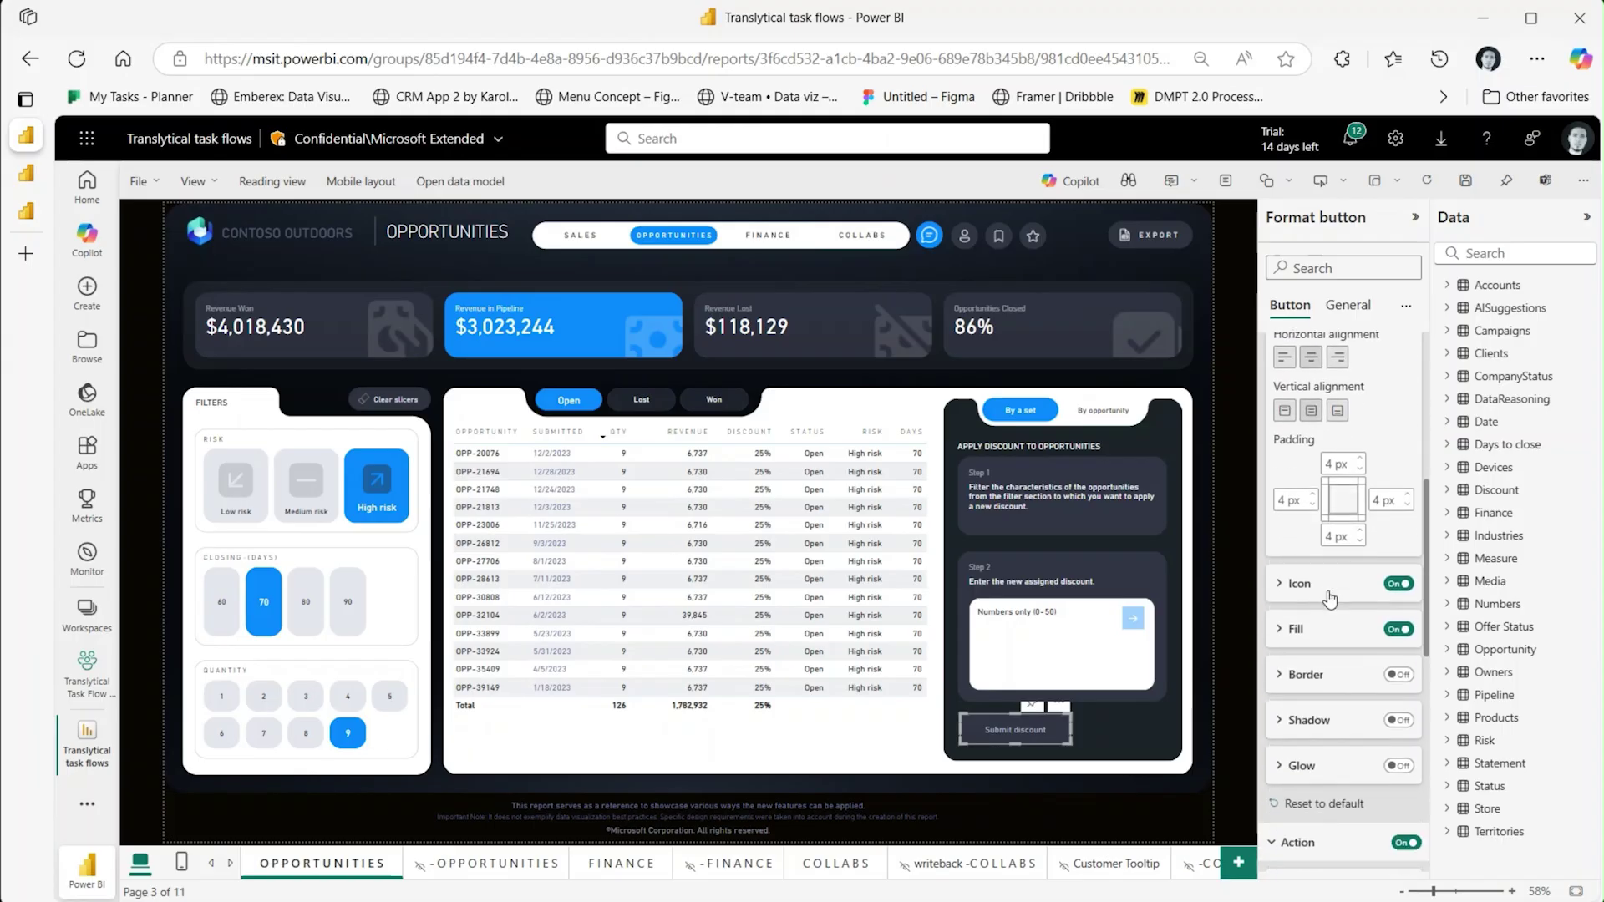
scroll(1332, 596, "down", 2)
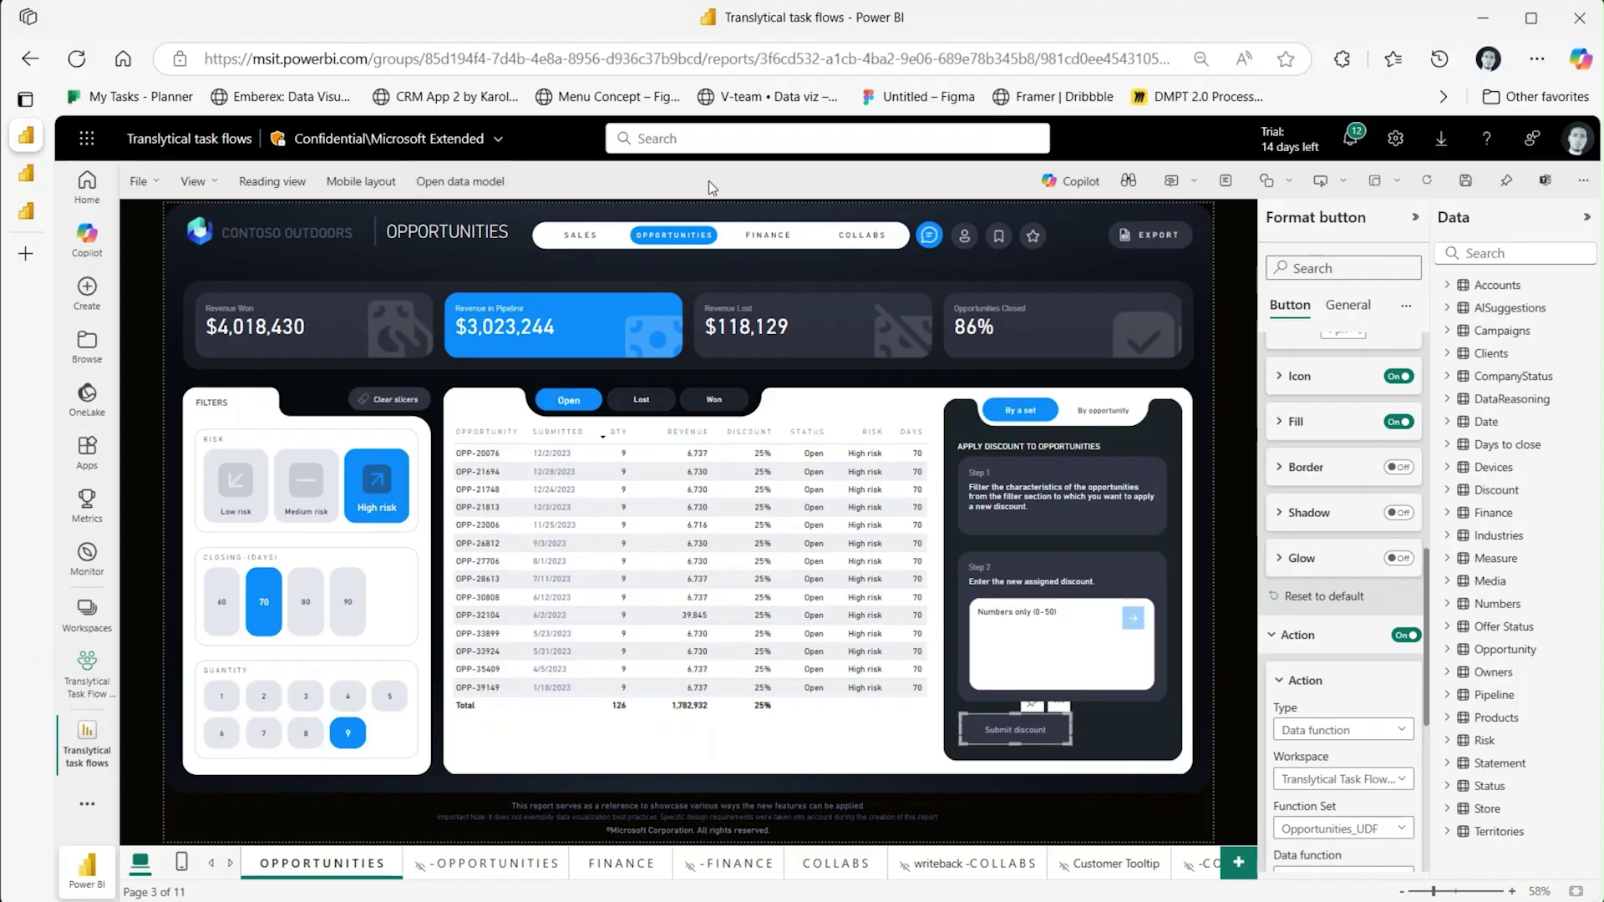
left_click(266, 185)
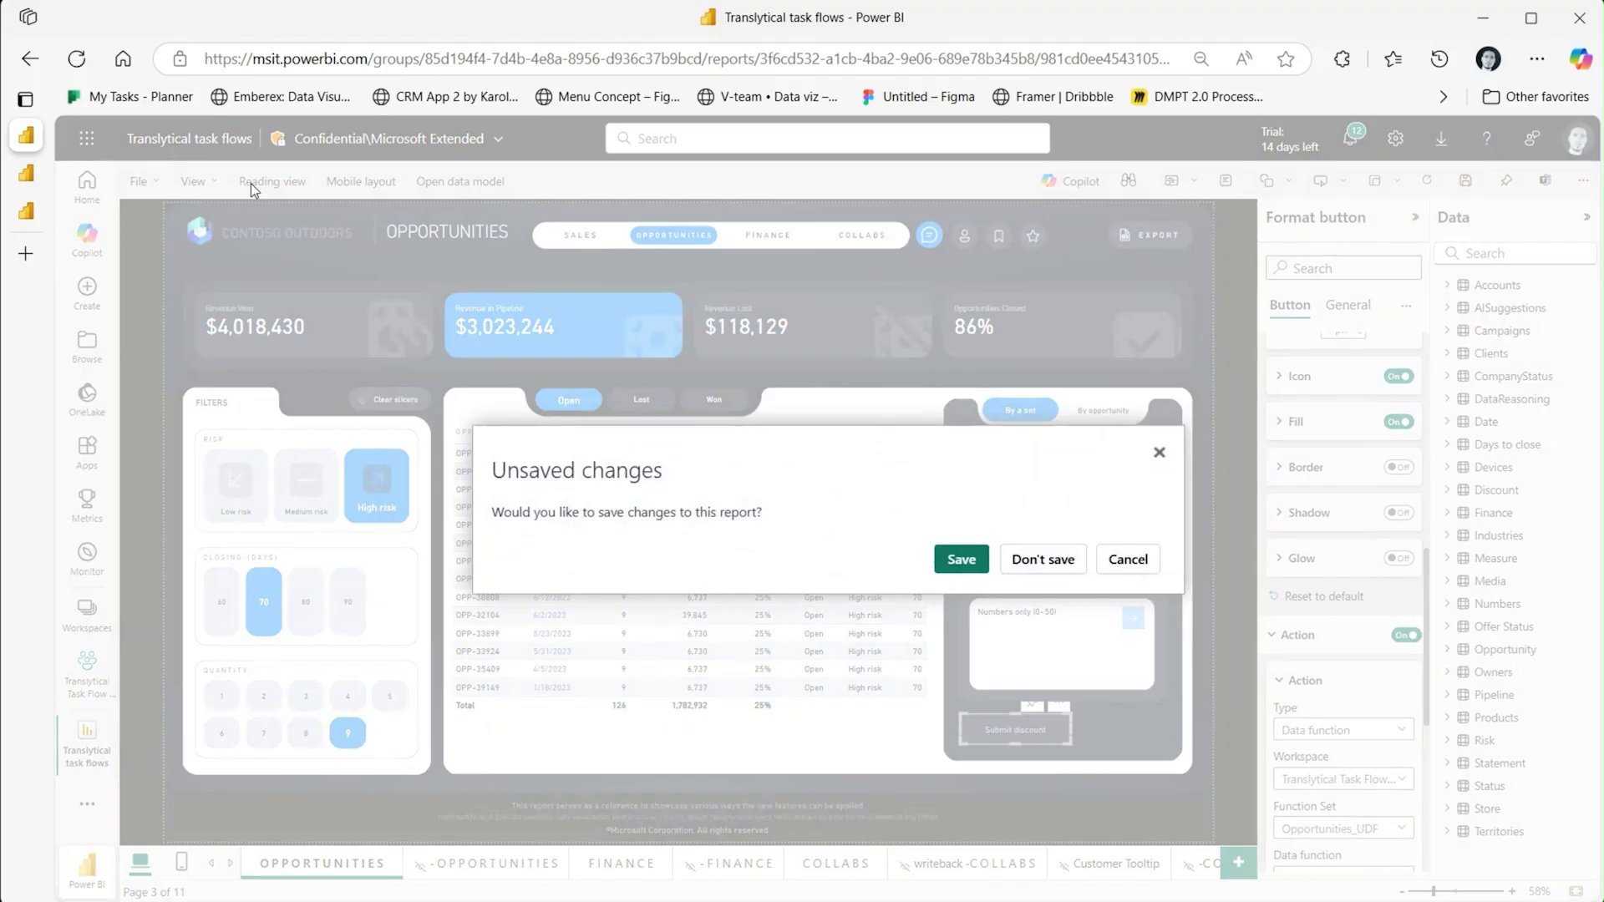
- Save the Opportunities report changes and move to the SALES page in reading view
left_click(954, 561)
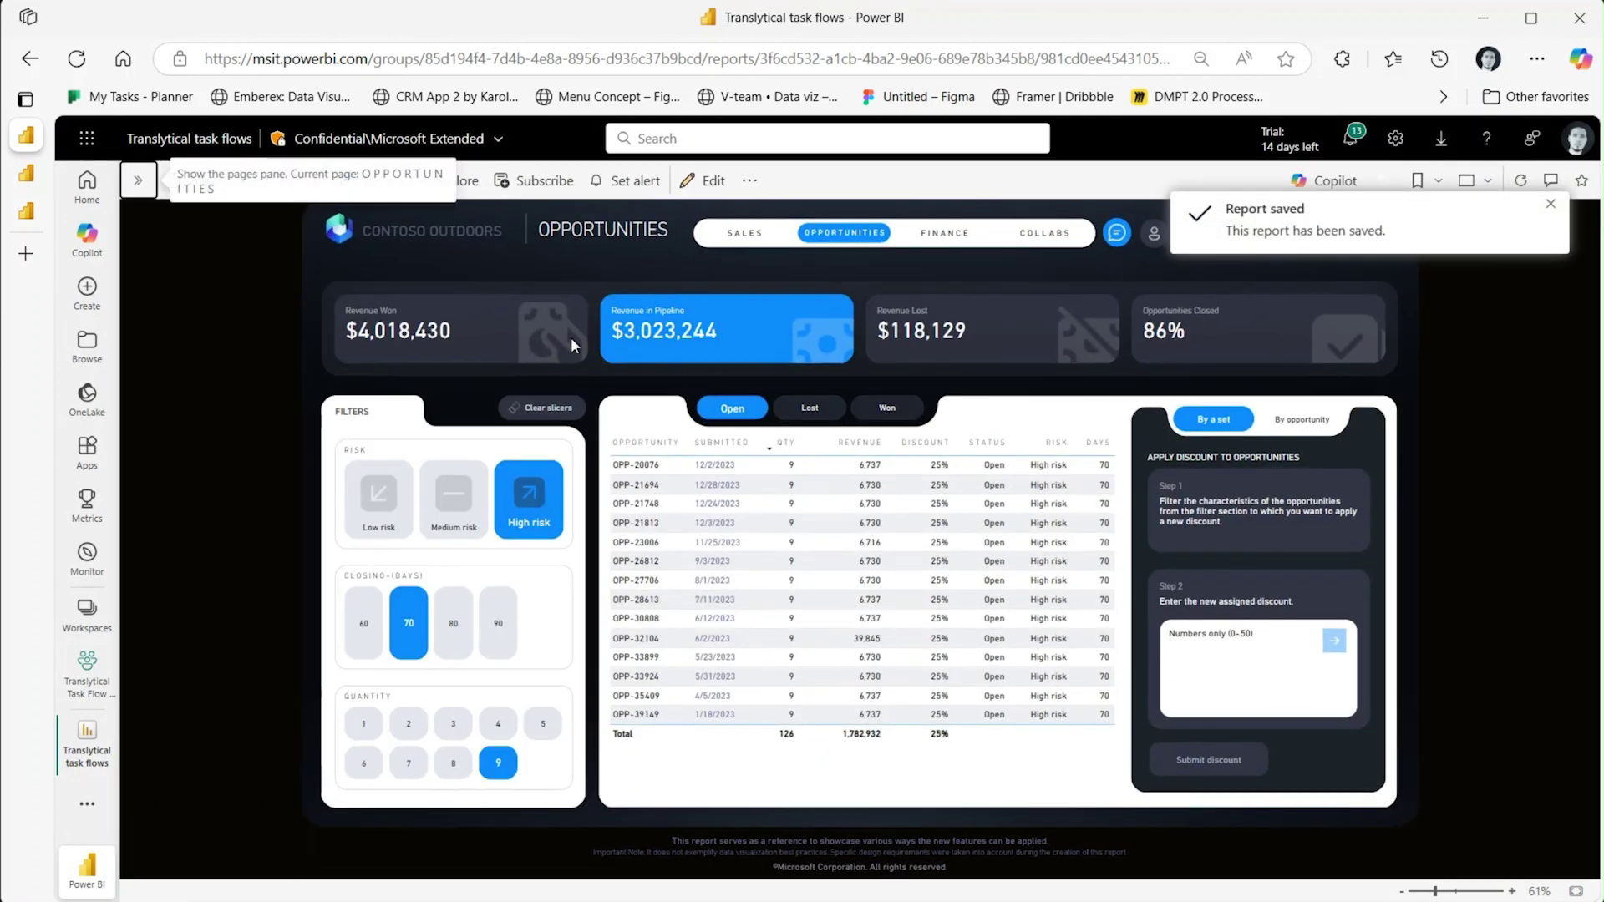
left_click(717, 238)
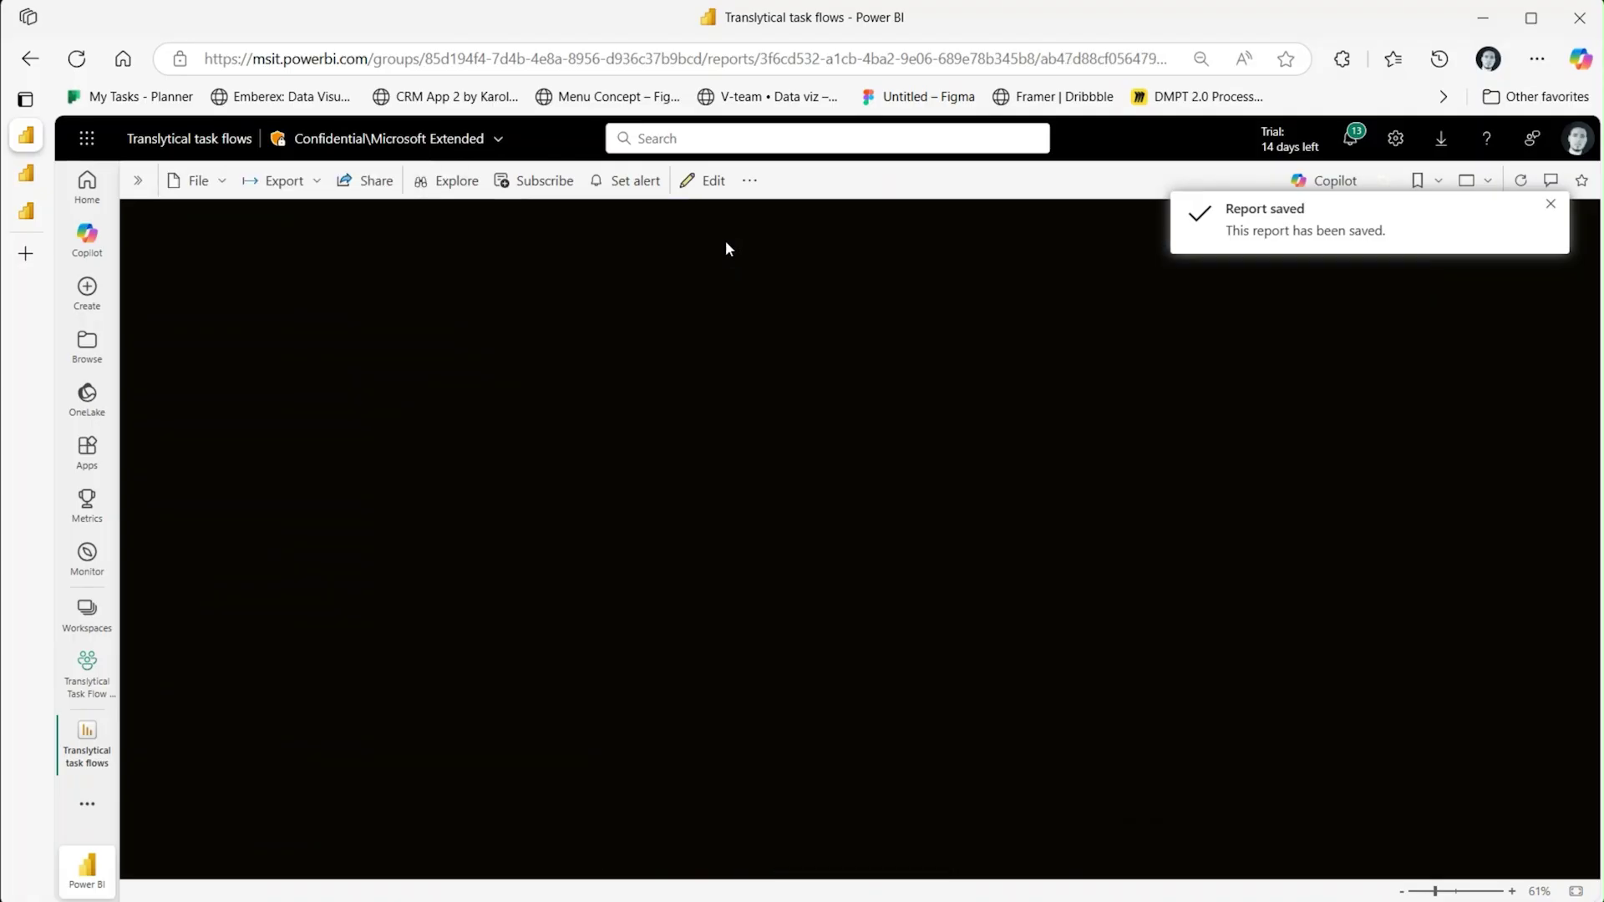
- Dismiss the Report saved notice and limit the Finance page to the Electric product
left_click(1551, 204)
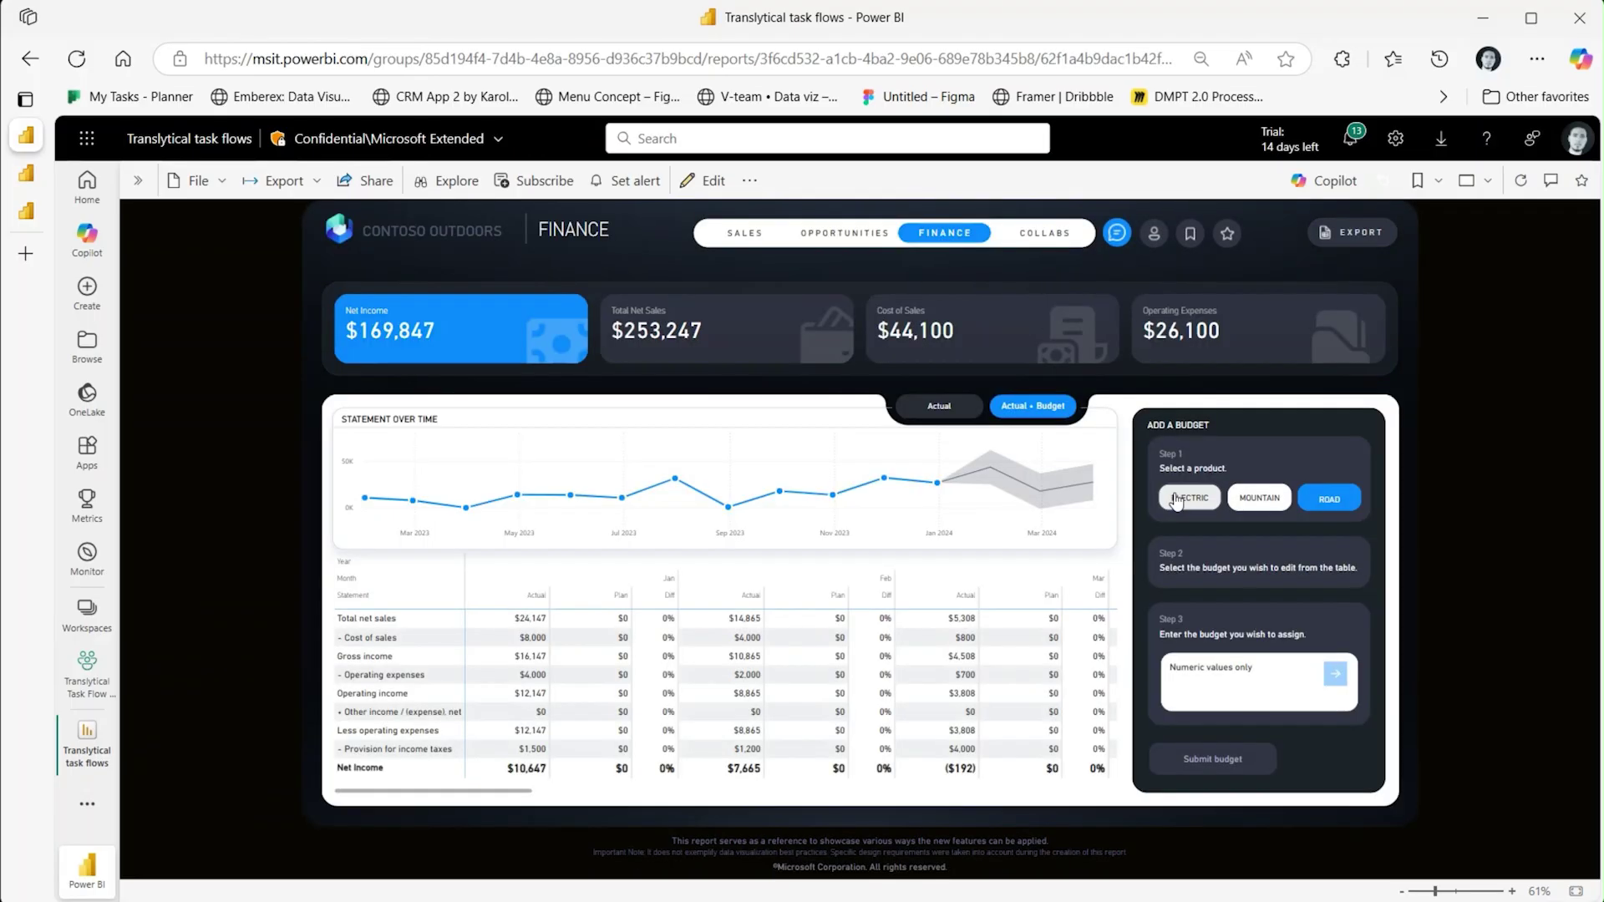
left_click(1187, 499)
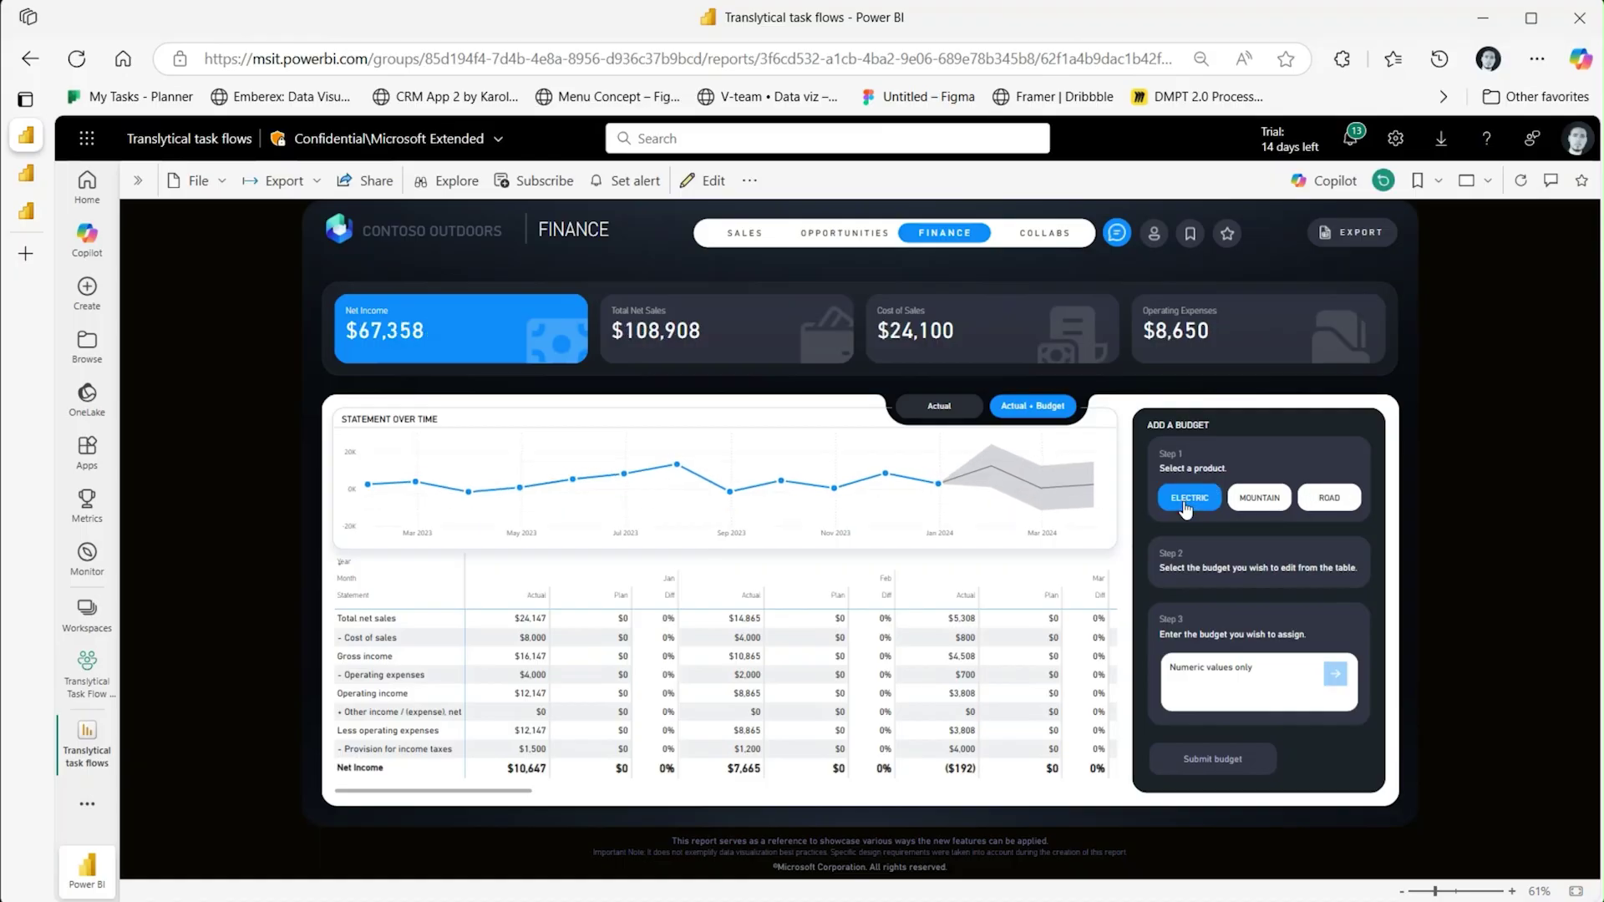